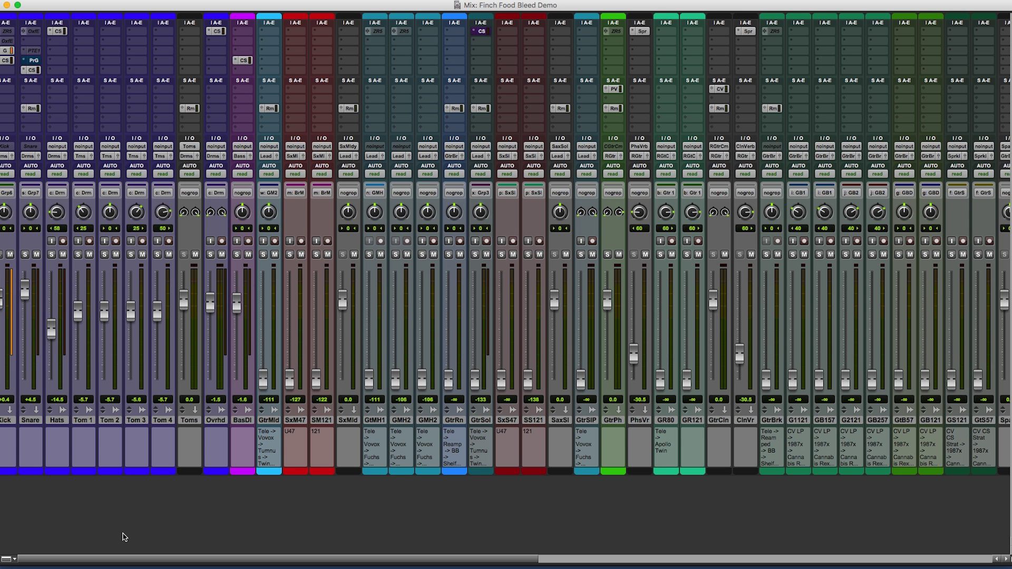
Widen the mixer's channel strips and solo the raw top and bottom organ tracks.
key(ctrl+alt+super+m)
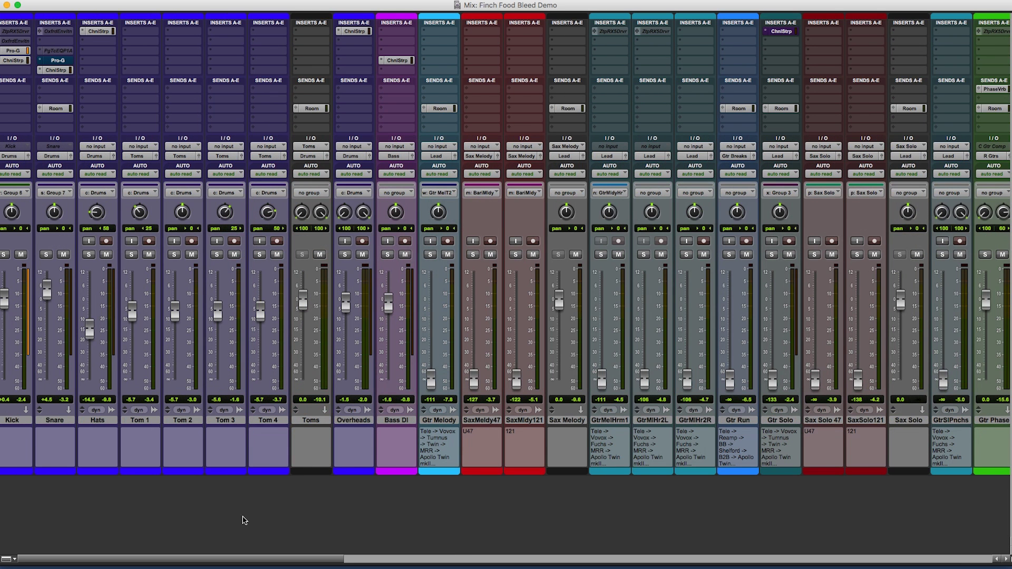
click(594, 563)
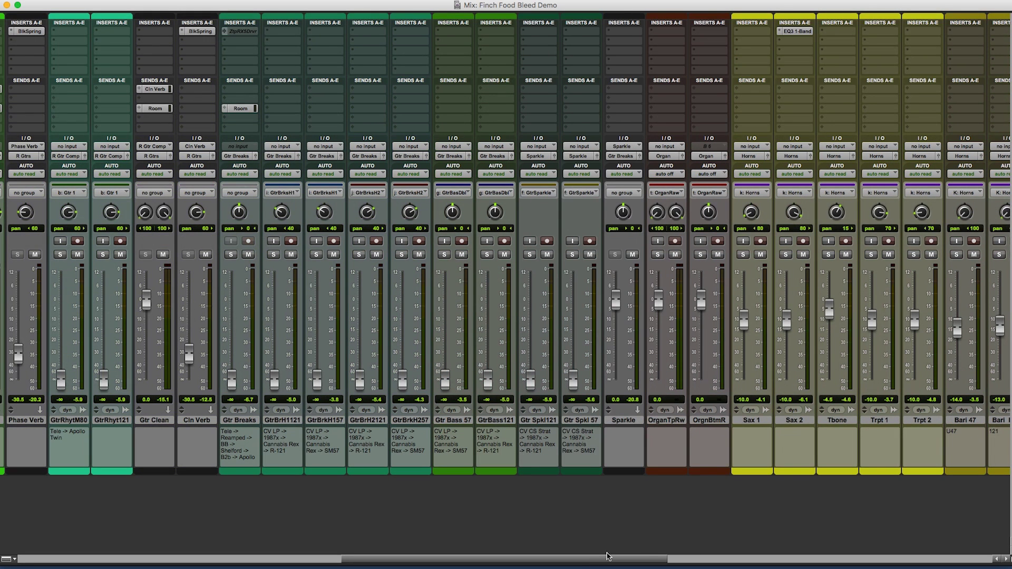
click(658, 255)
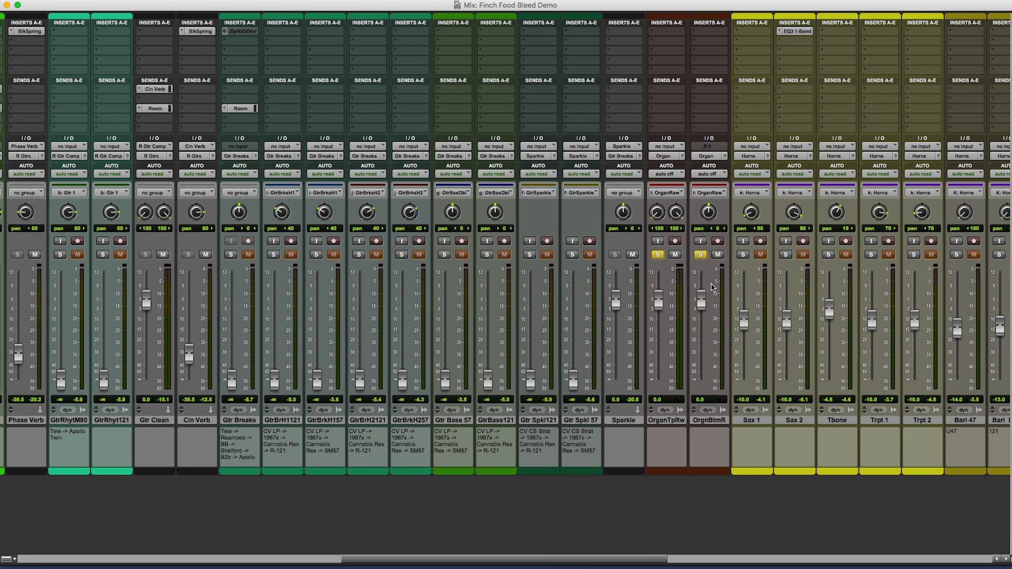
Play the soloed organ tracks in the Edit window from about 0:13.
key(super+equal)
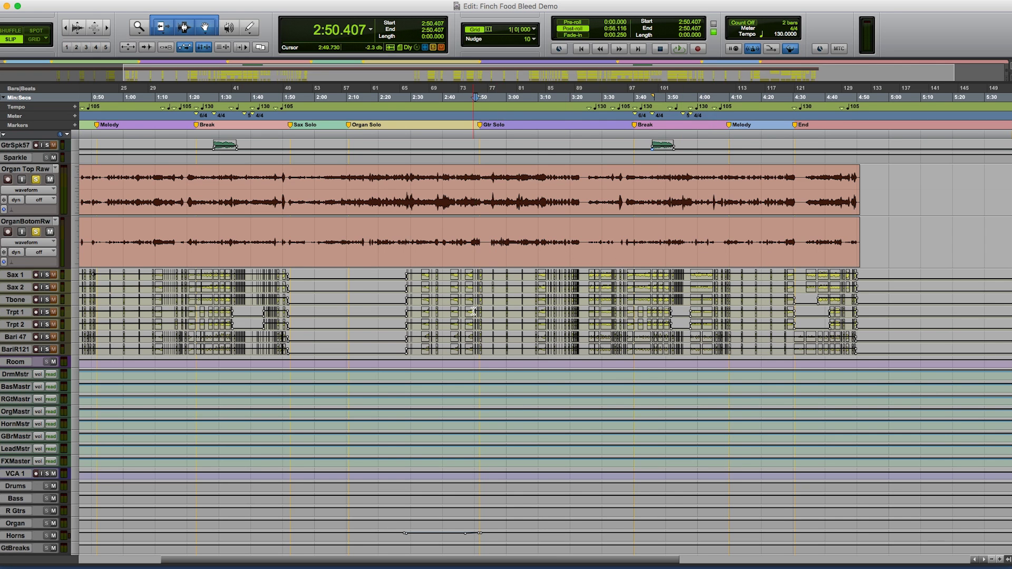
click(581, 48)
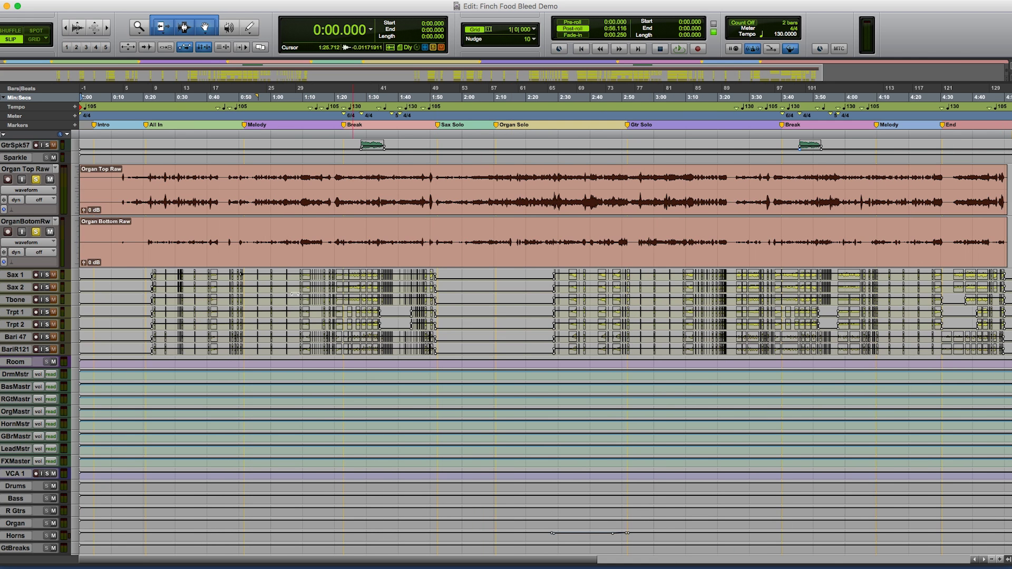
click(120, 181)
key(space)
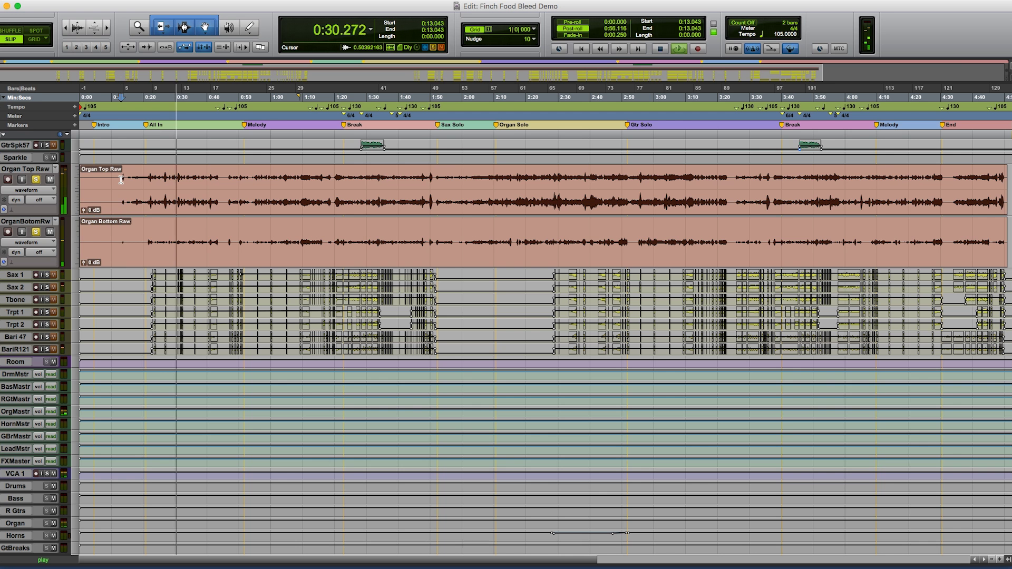
key(space)
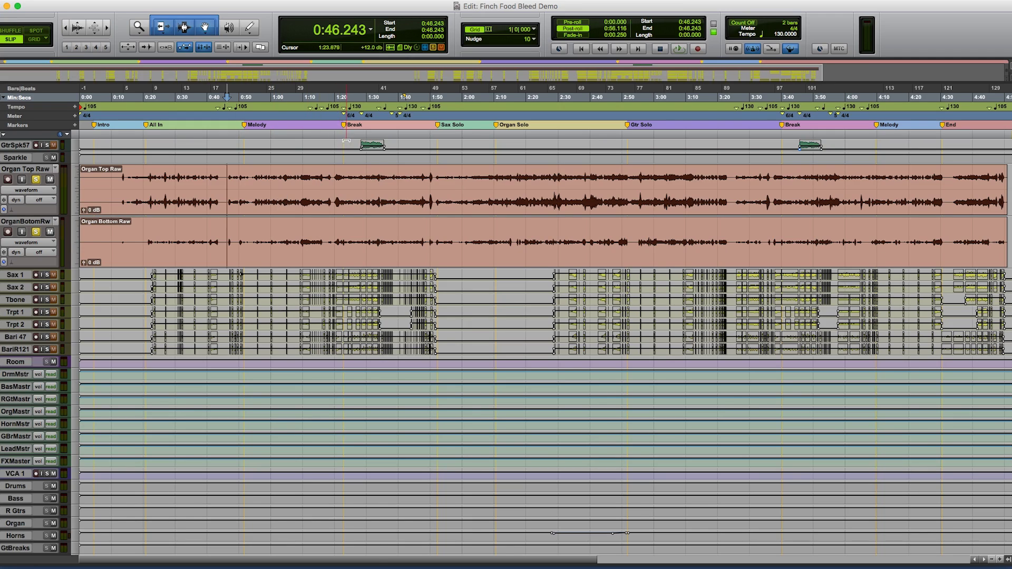
Play the organ from about 0:46 and audition its quiet gaps by selecting about 0:43.5–0:47.1 and 0:51.2–0:53.9.
key(space)
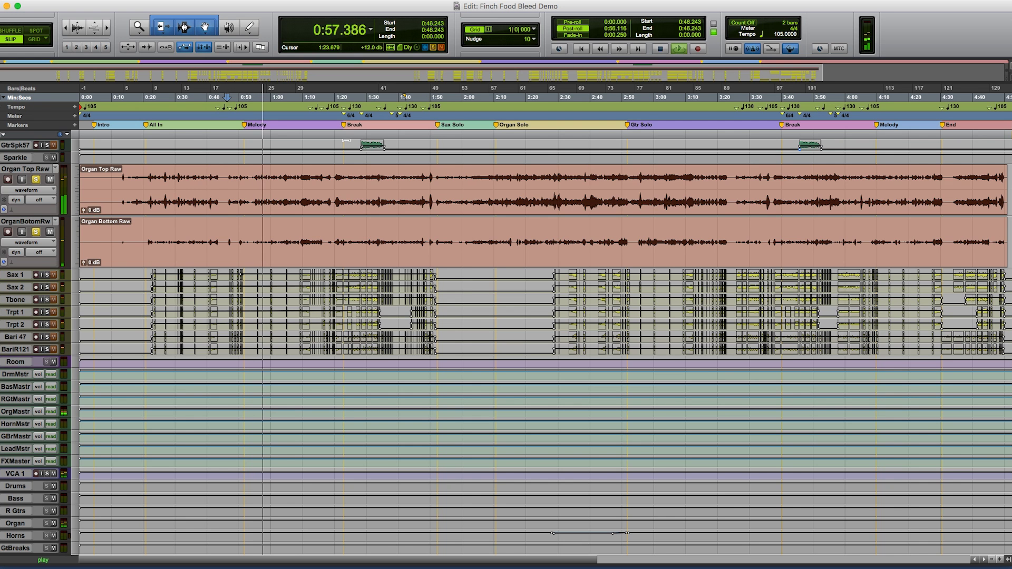
key(space)
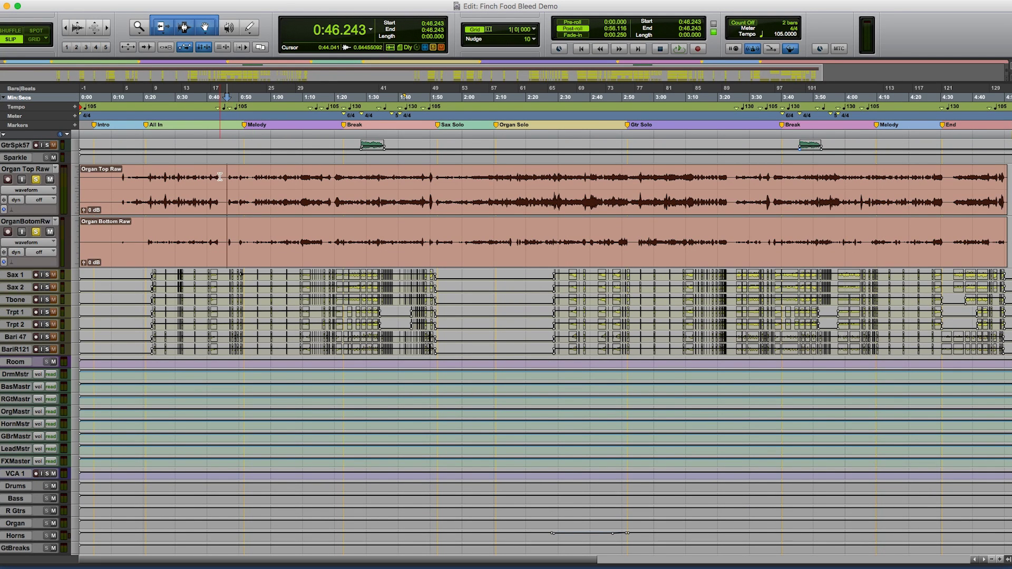
drag(218, 177, 230, 178)
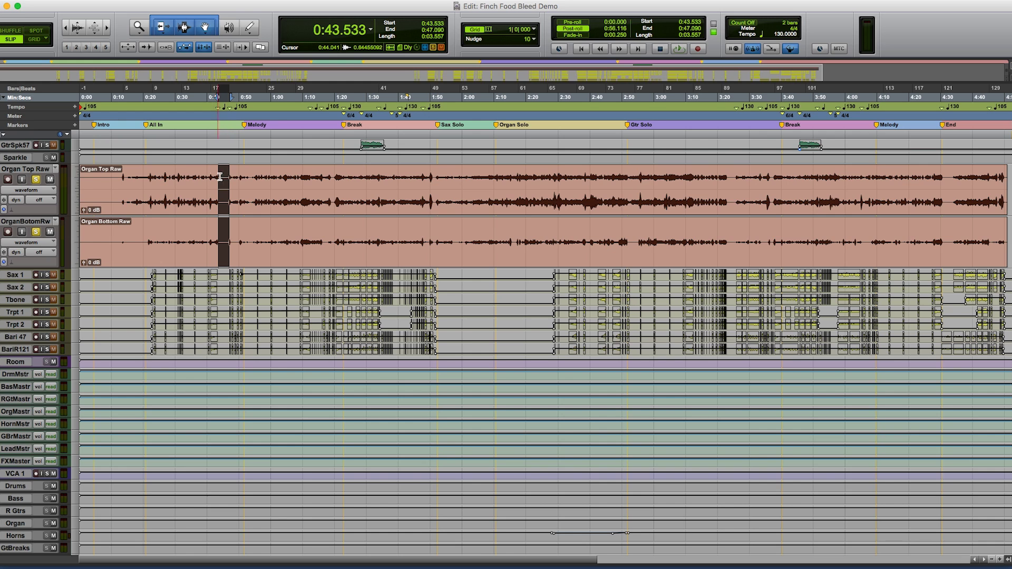
click(244, 176)
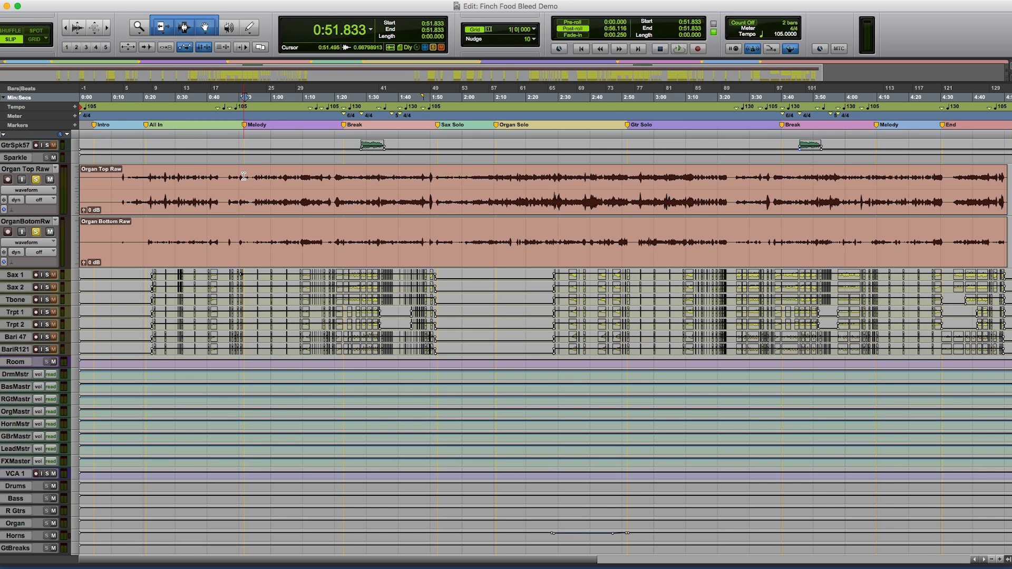
drag(241, 177, 251, 179)
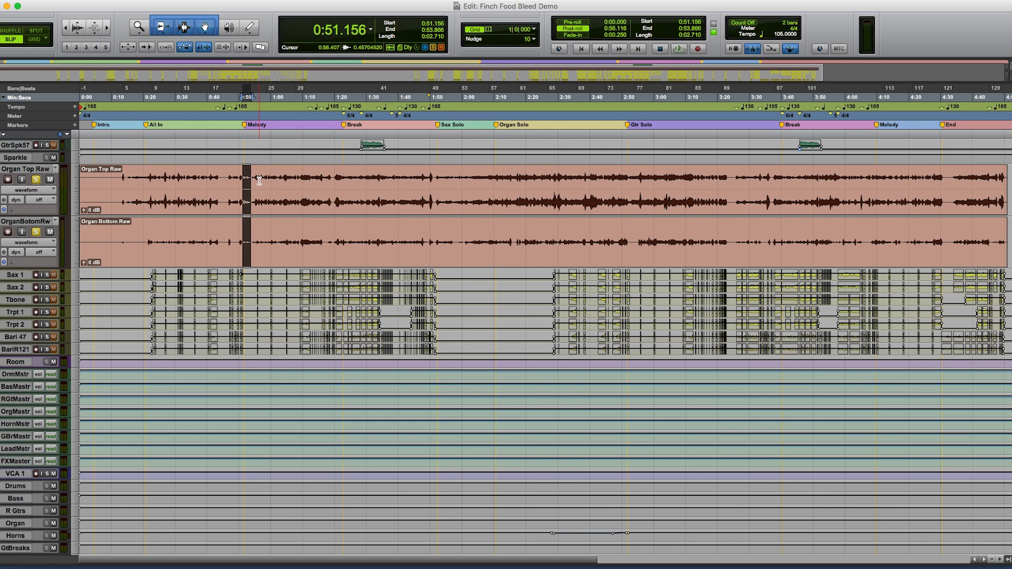
key(space)
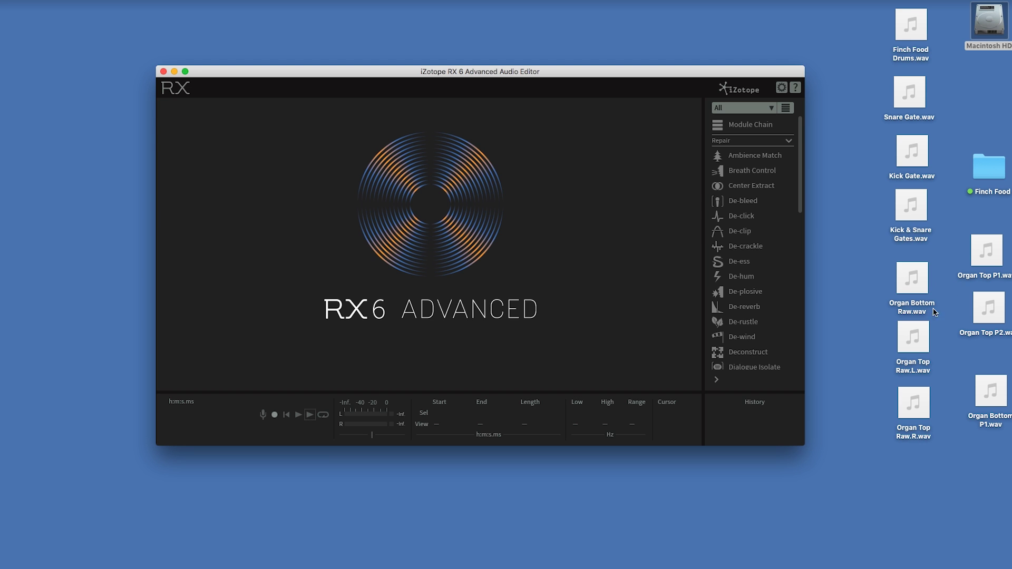
Switch to iZotope RX 6 and open Organ Top Raw.L.wav and Organ Top Raw.R.wav together, plus Organ Bottom Raw.wav.
click(922, 335)
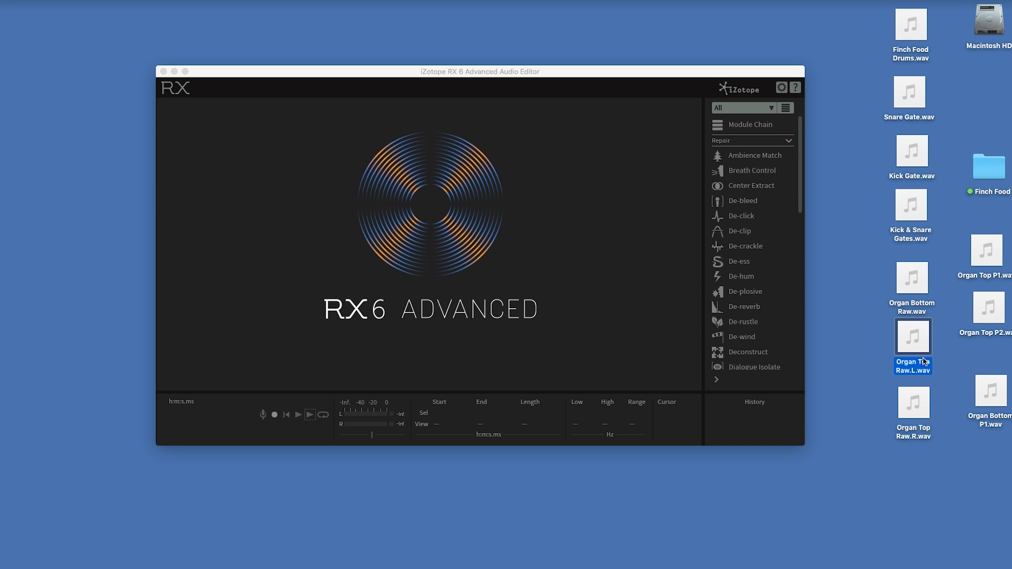
shift+click(917, 403)
drag(924, 323, 252, 106)
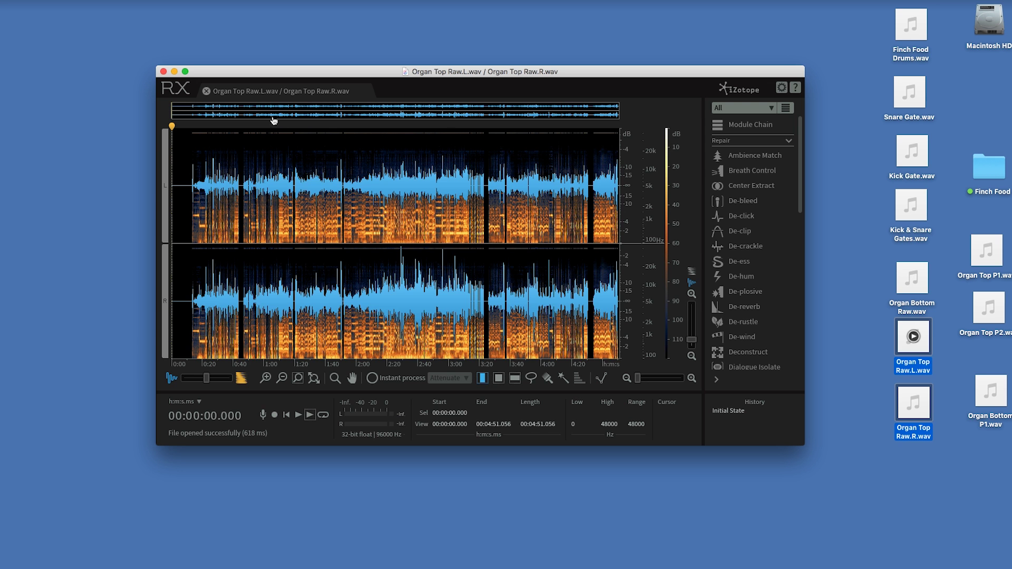
drag(912, 278, 545, 196)
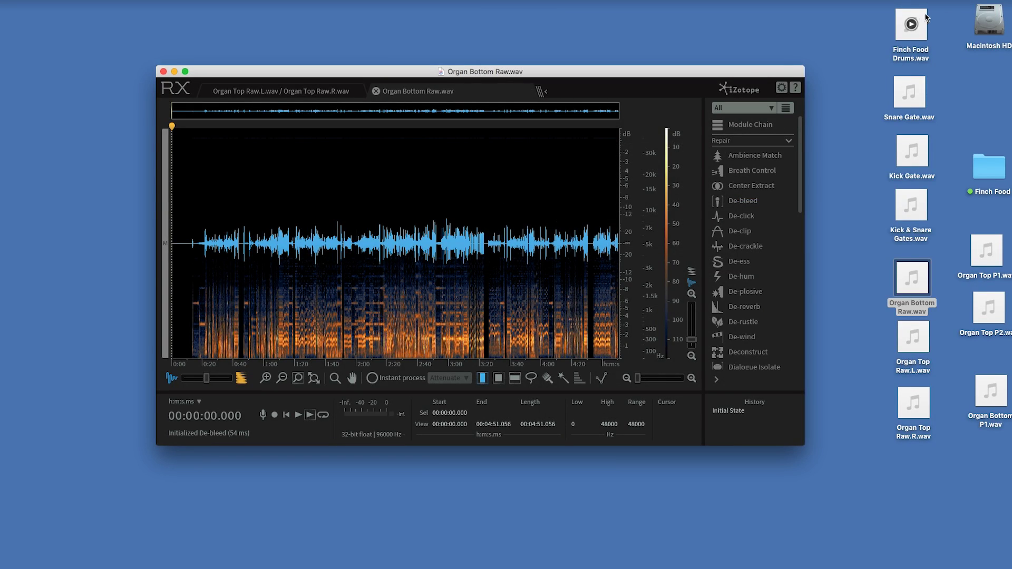
Open the drum reference files Finch Food Drums.wav, Snare Gate.wav, Kick Gate.wav and Kick & Snare Gates.wav.
mouse_move(923, 16)
drag(923, 17, 595, 85)
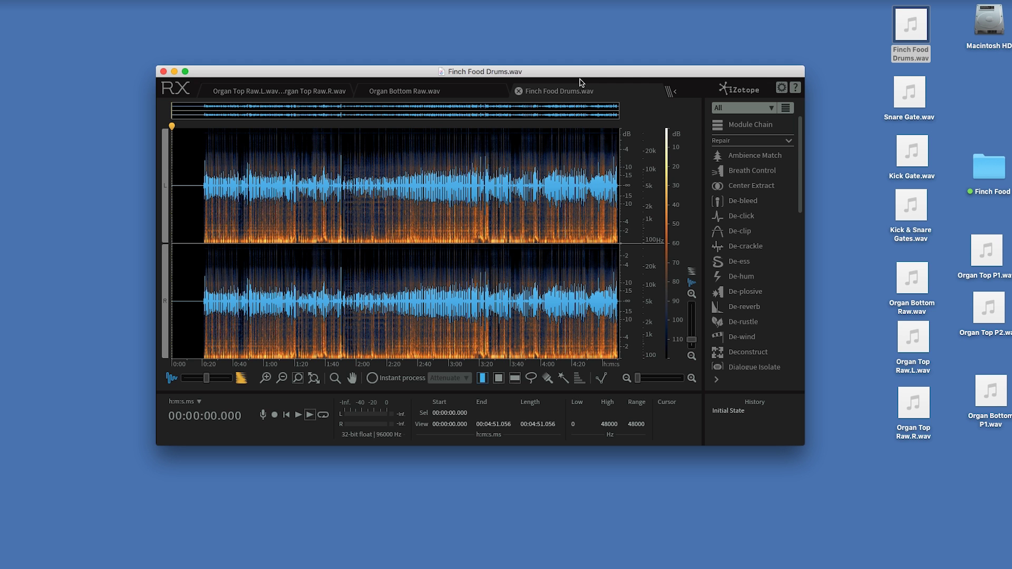
drag(904, 85, 706, 92)
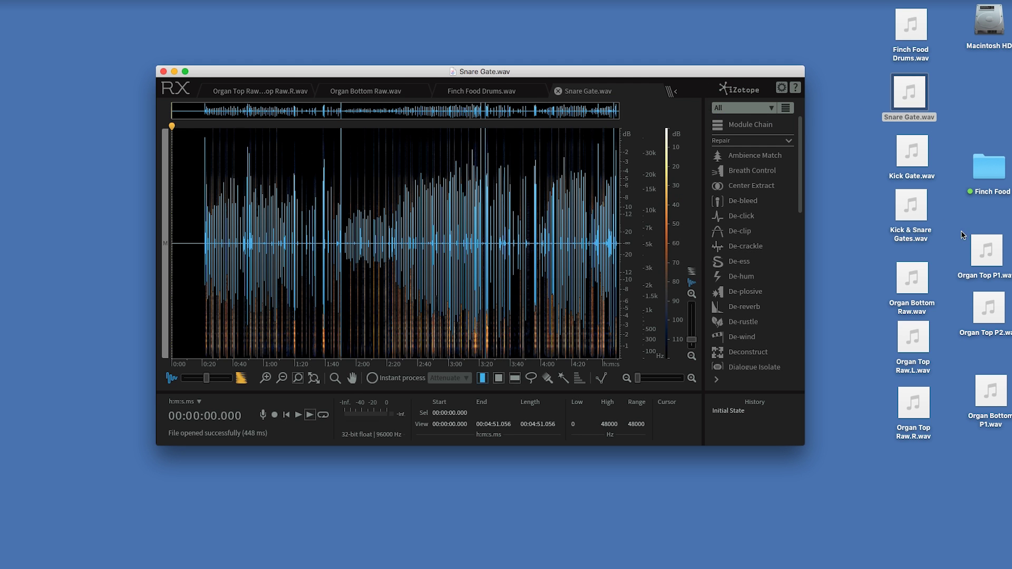
drag(912, 151, 664, 89)
drag(911, 207, 658, 105)
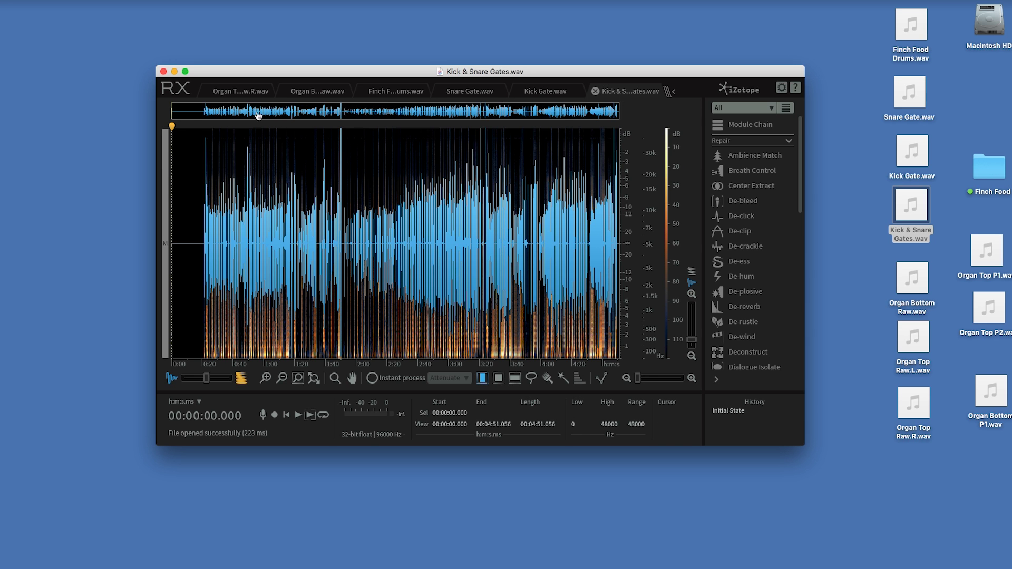
Play Kick & Snare Gates.wav, Kick Gate.wav and Snare Gate.wav, each from about 0:21, to compare the gated drum tracks.
click(204, 125)
key(space)
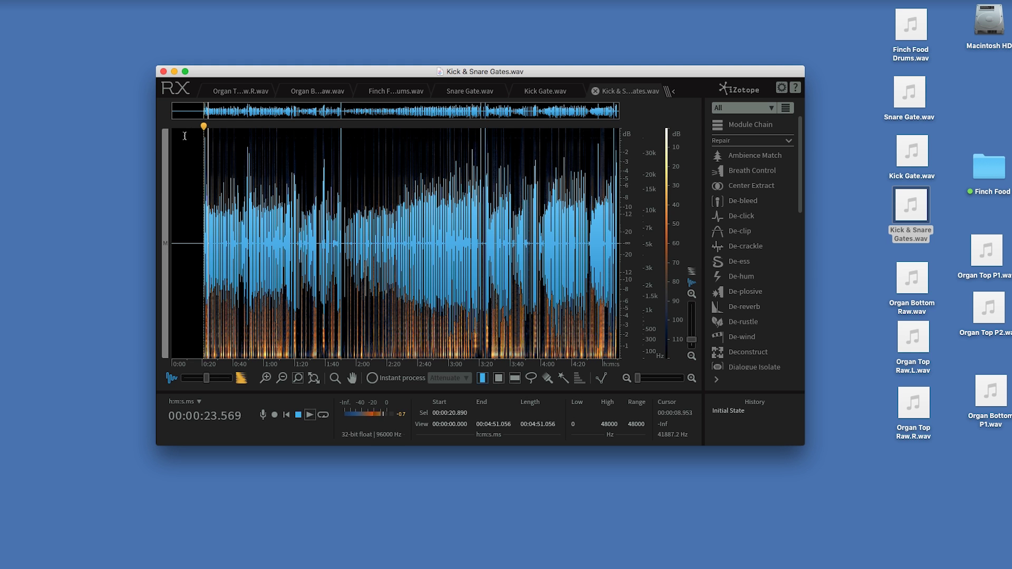
key(space)
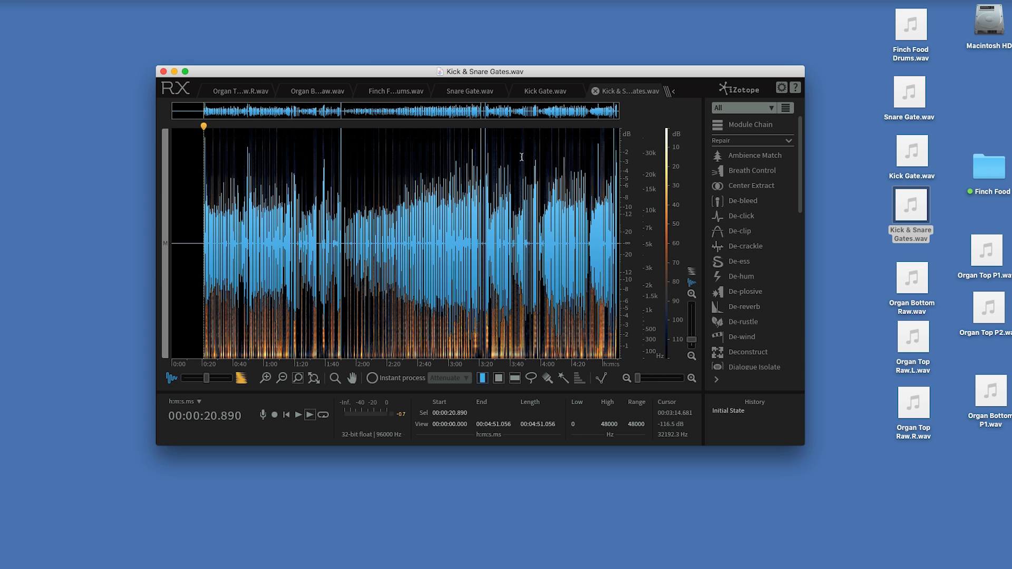
click(545, 91)
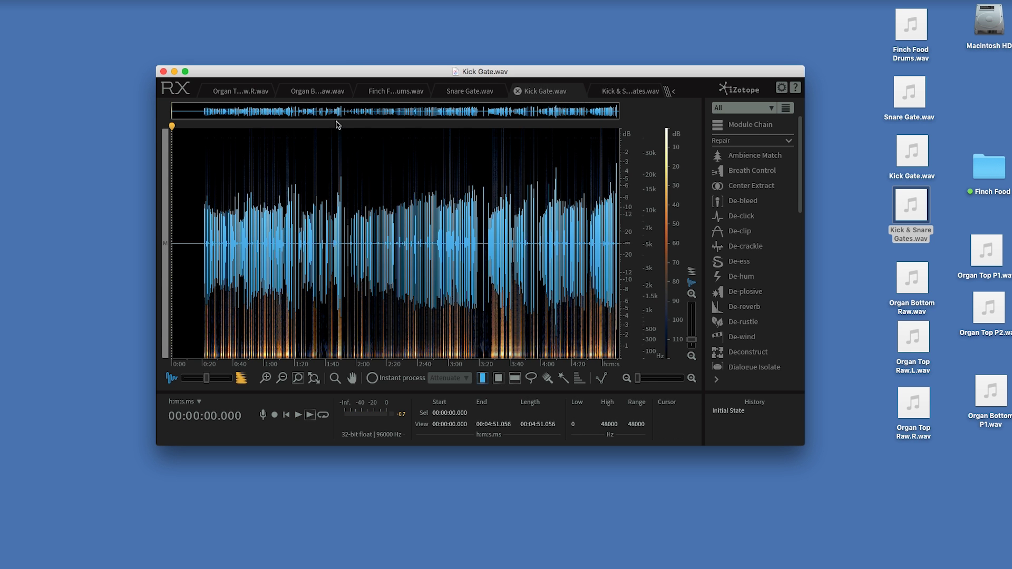
click(207, 124)
key(space)
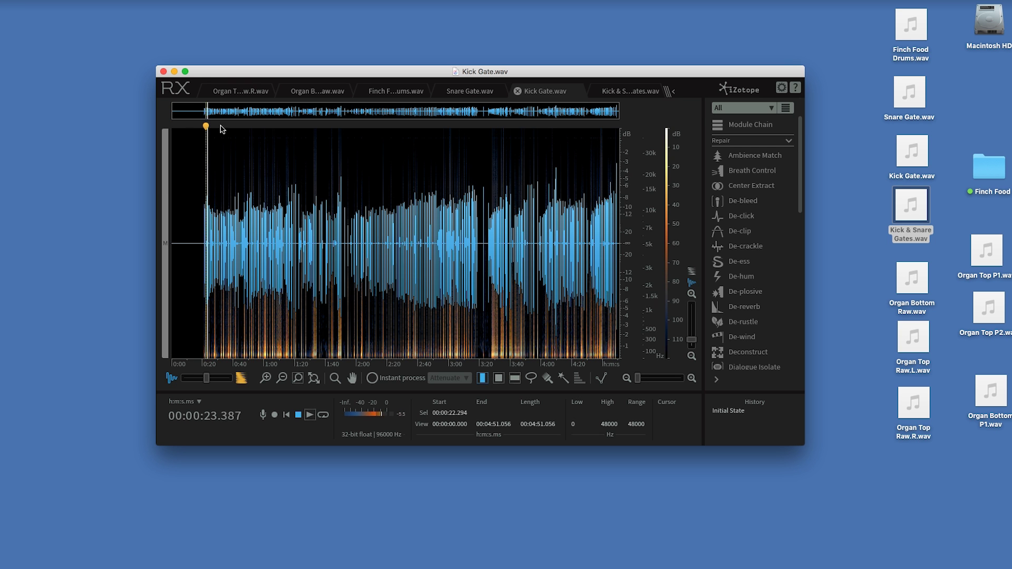
click(483, 94)
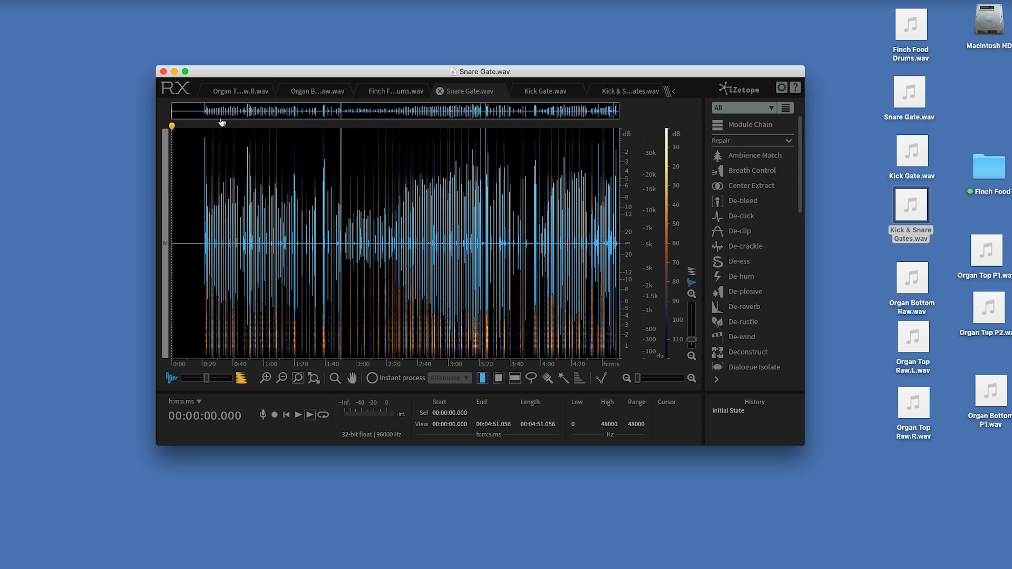
click(204, 125)
key(space)
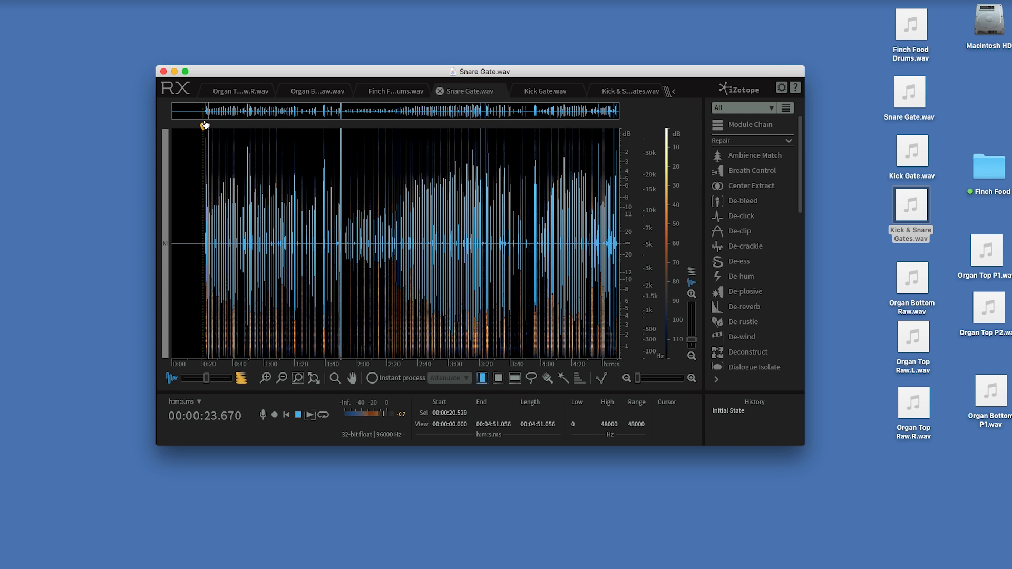
click(179, 135)
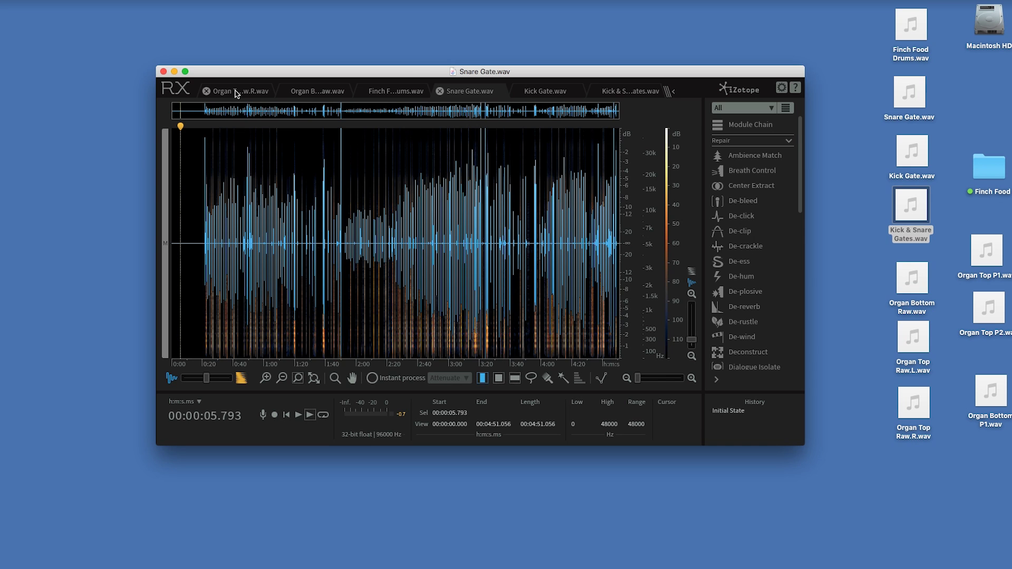
Open De-bleed for the Organ Top Raw stereo file and choose Kick & Snare Gates.wav as the bleed source track.
click(235, 92)
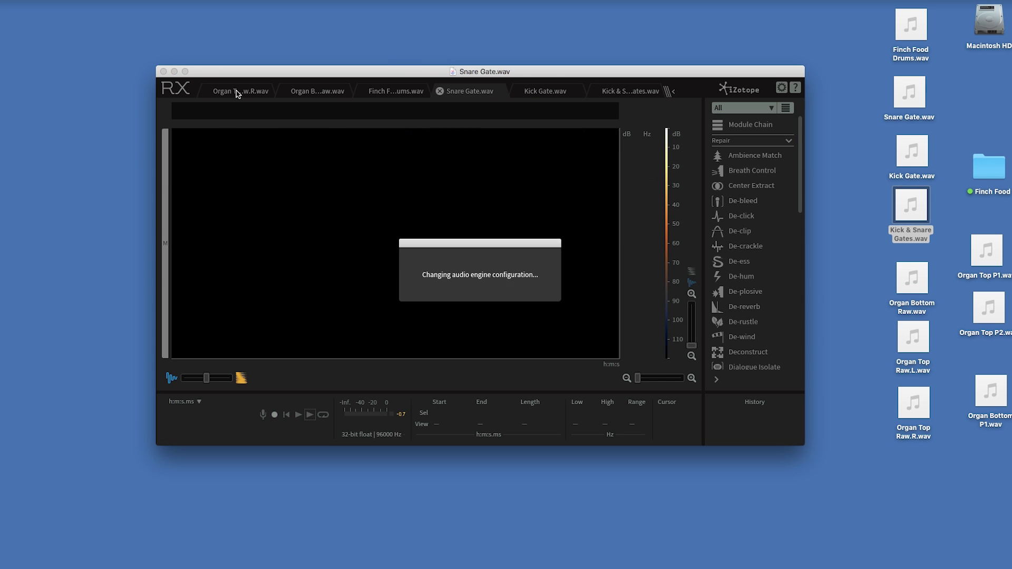
click(742, 201)
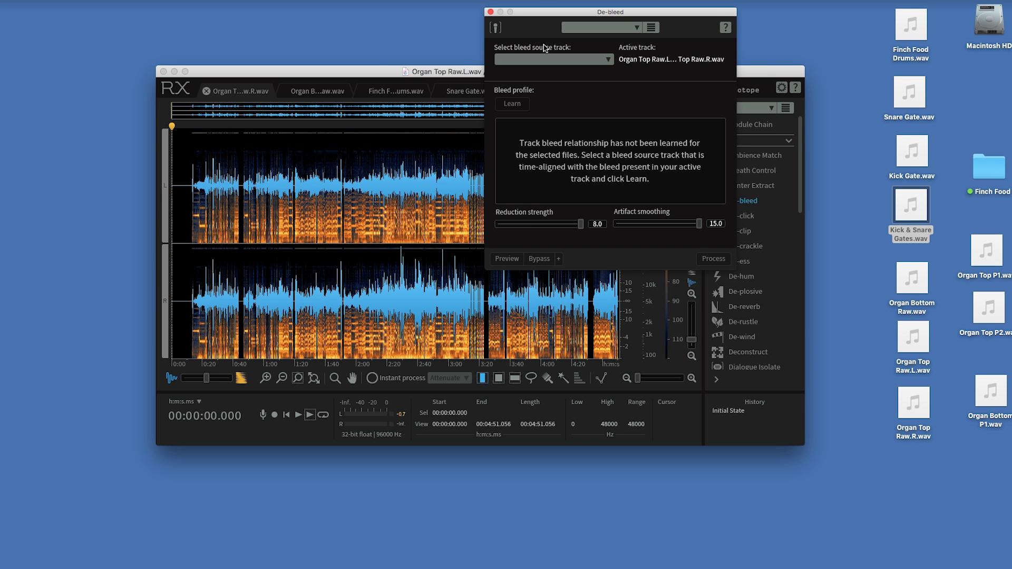
click(599, 60)
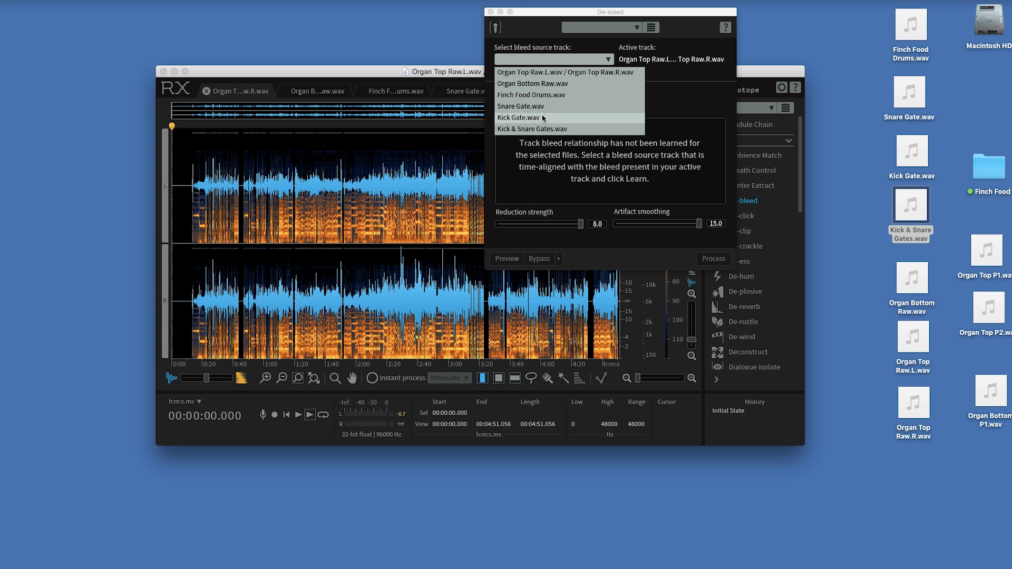
click(537, 130)
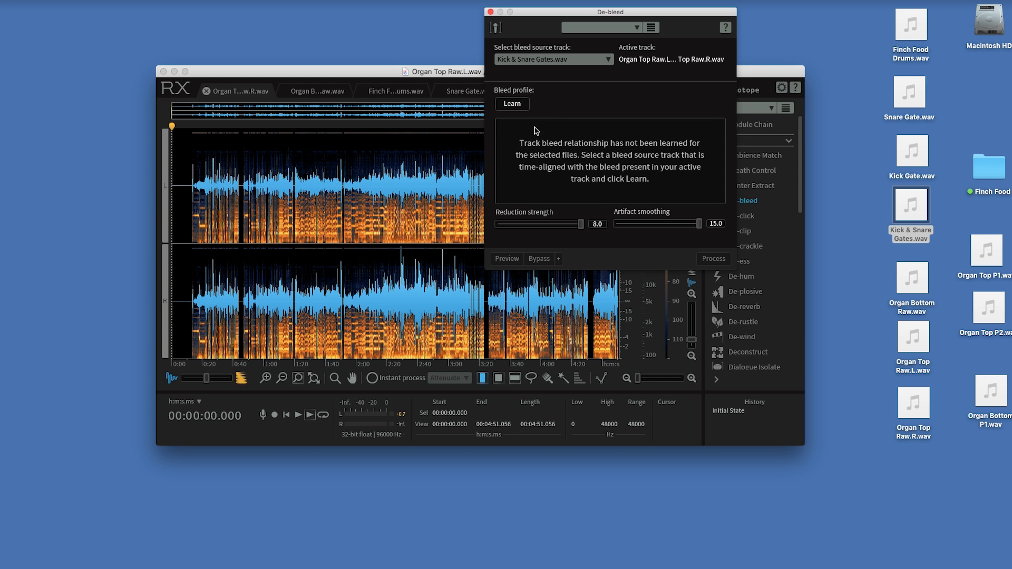
Select about 0:46.9–0:53.2 of the organ top file and learn the bleed profile from it.
click(242, 182)
drag(244, 182, 254, 181)
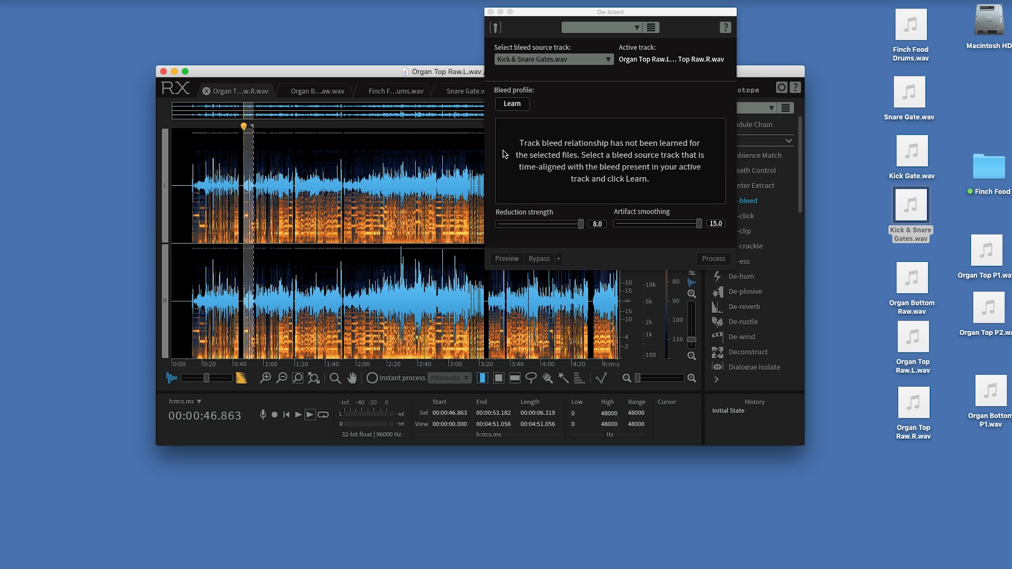
click(518, 105)
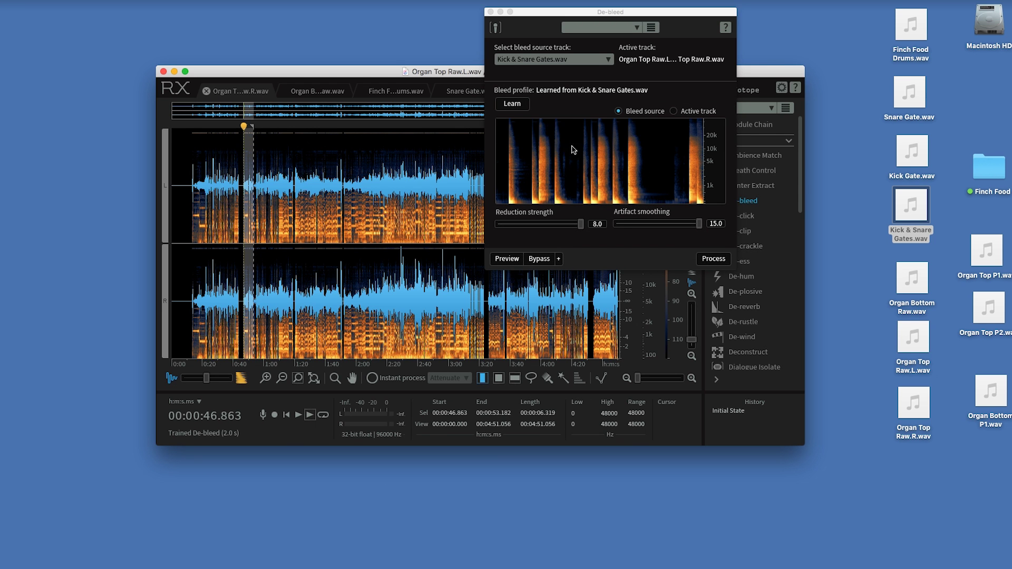
Compare the learned profile's spectrograms for the bleed source and the active track, ending on the active track.
click(674, 111)
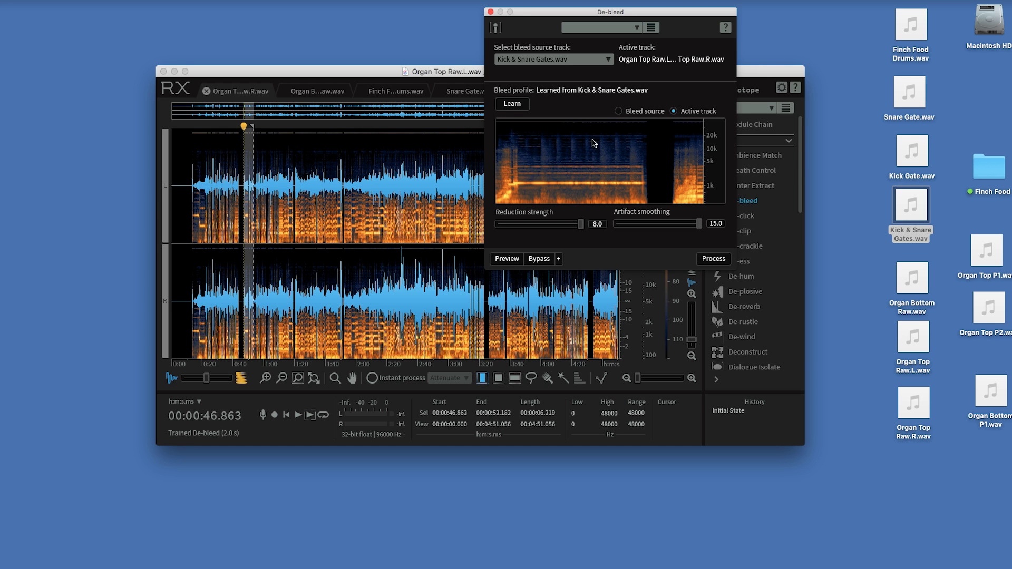
click(619, 111)
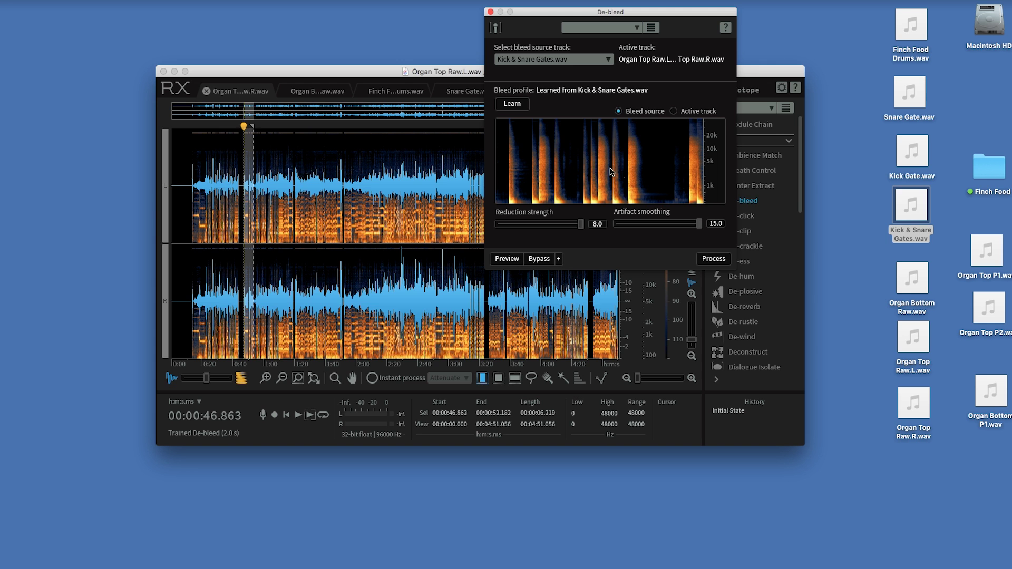
click(674, 111)
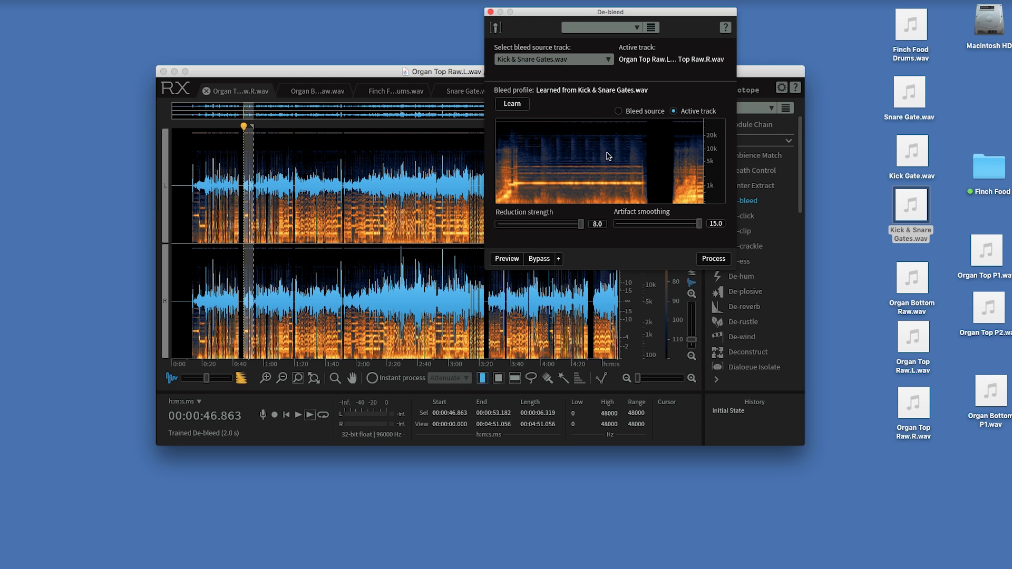
Show the bleed source spectrogram and preview De-bleed on the selected part of the organ top file.
click(619, 112)
click(506, 259)
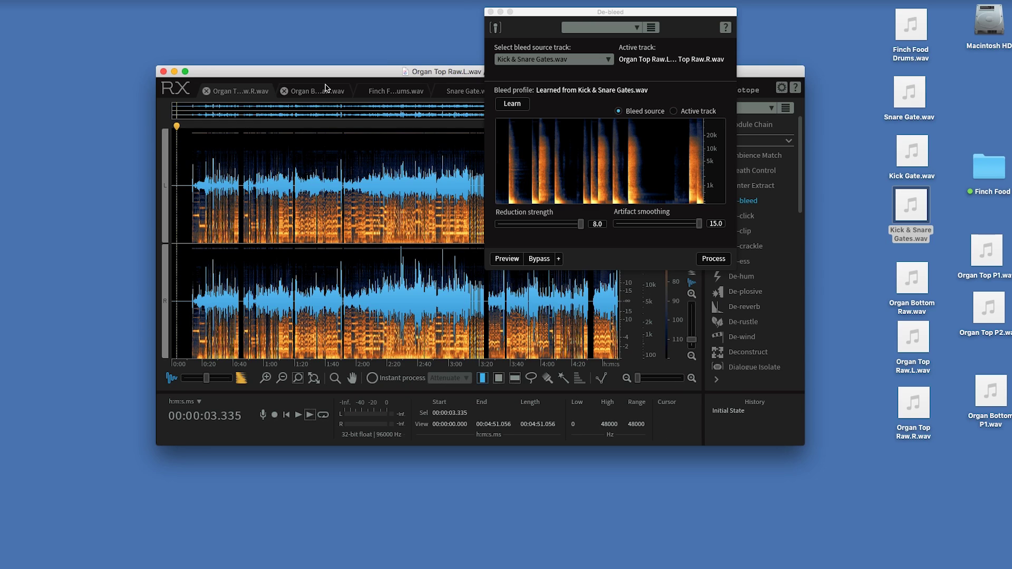
Apply De-bleed to about 0:46.5–0:53.5 of the organ top file and preview a further pass on that selection.
drag(243, 182, 253, 185)
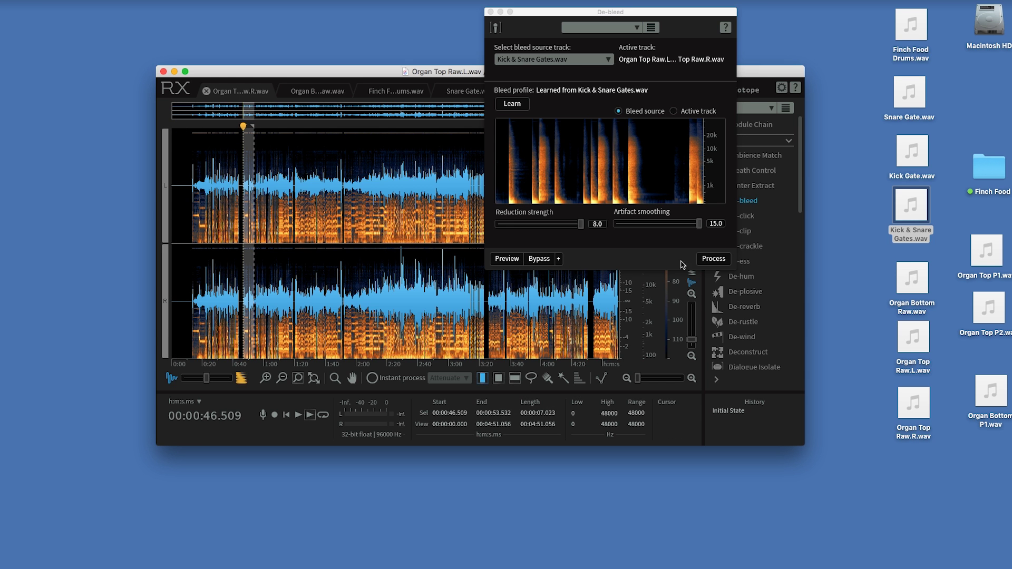
click(715, 260)
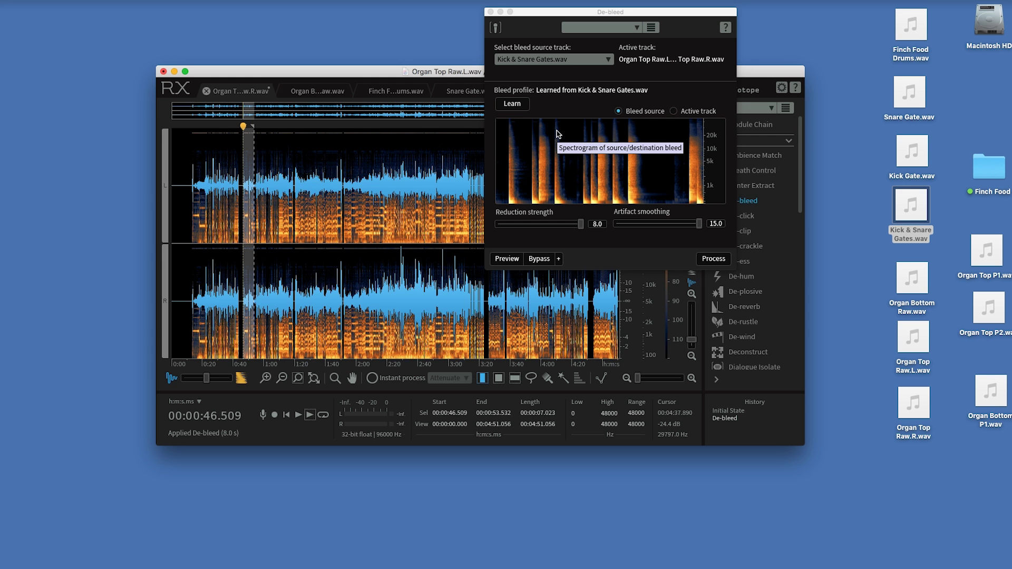
click(514, 259)
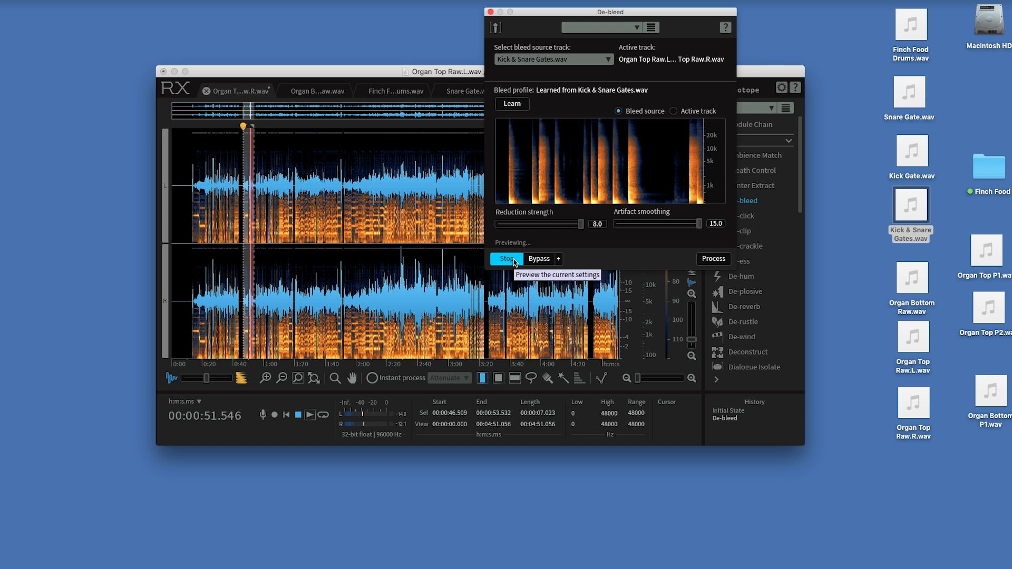
click(514, 260)
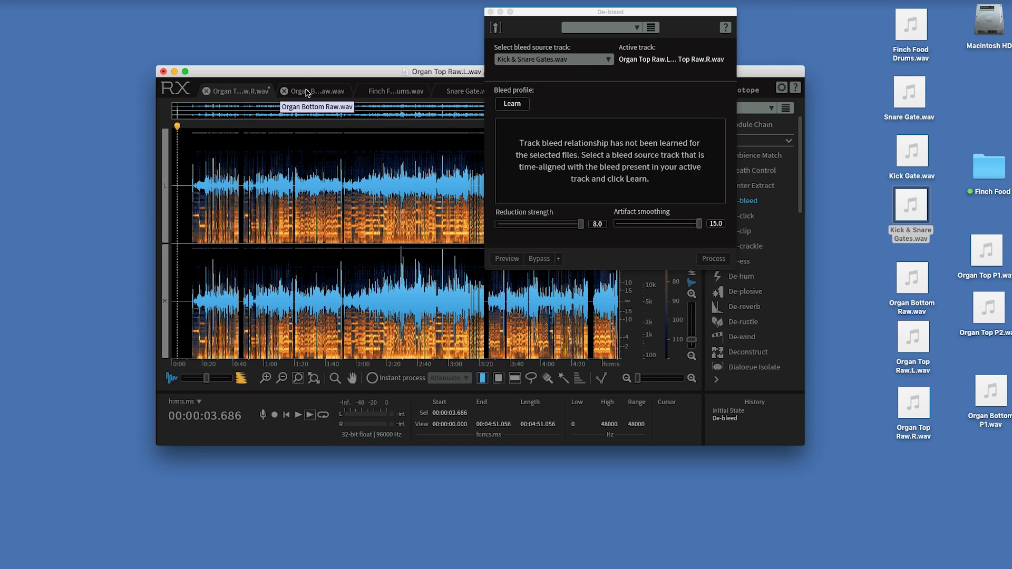
Open Organ Bottom Raw.wav and play it from about 0:20 and about 0:46 to listen for drum bleed.
click(306, 93)
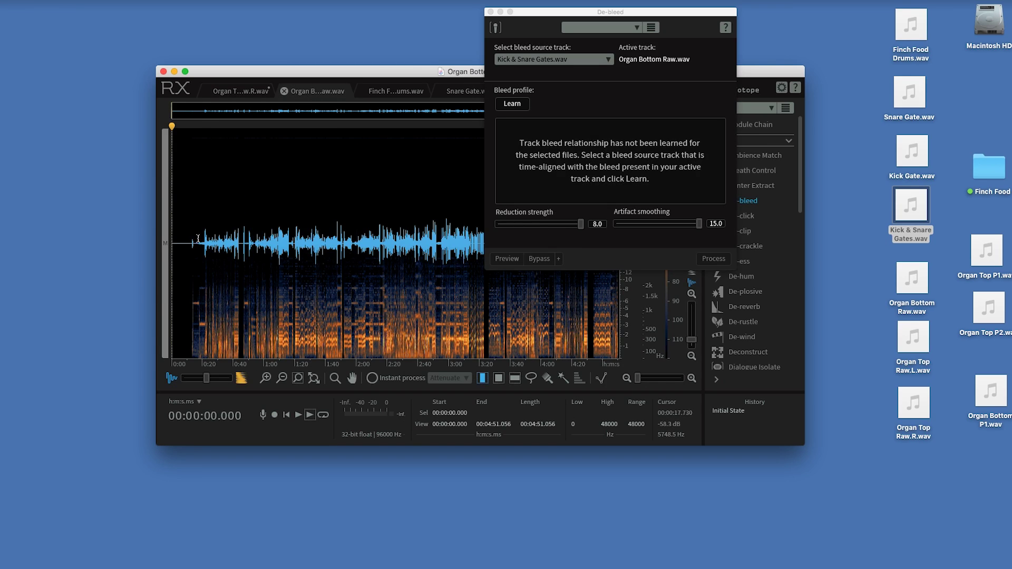
click(203, 238)
key(space)
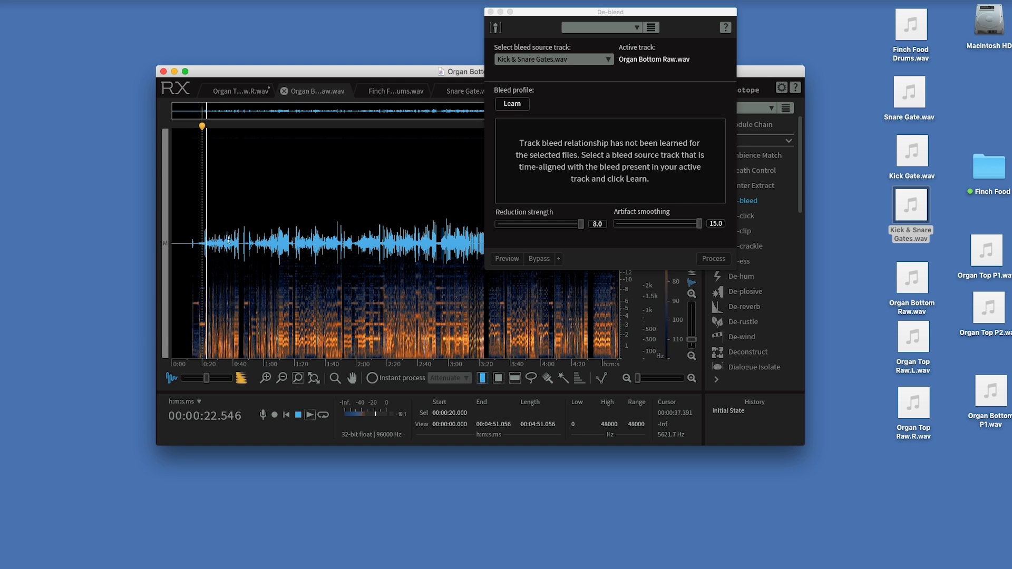
key(space)
click(243, 241)
key(space)
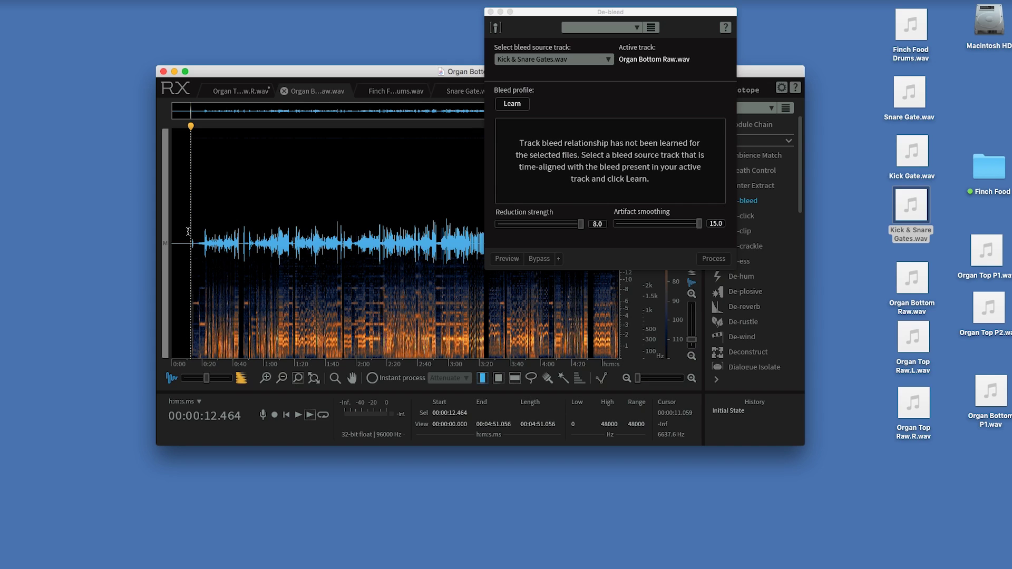
Learn the bleed profile for about 0:46.2–0:53.5 of Organ Bottom Raw.wav from Kick & Snare Gates.wav and preview the De-bleed.
click(560, 62)
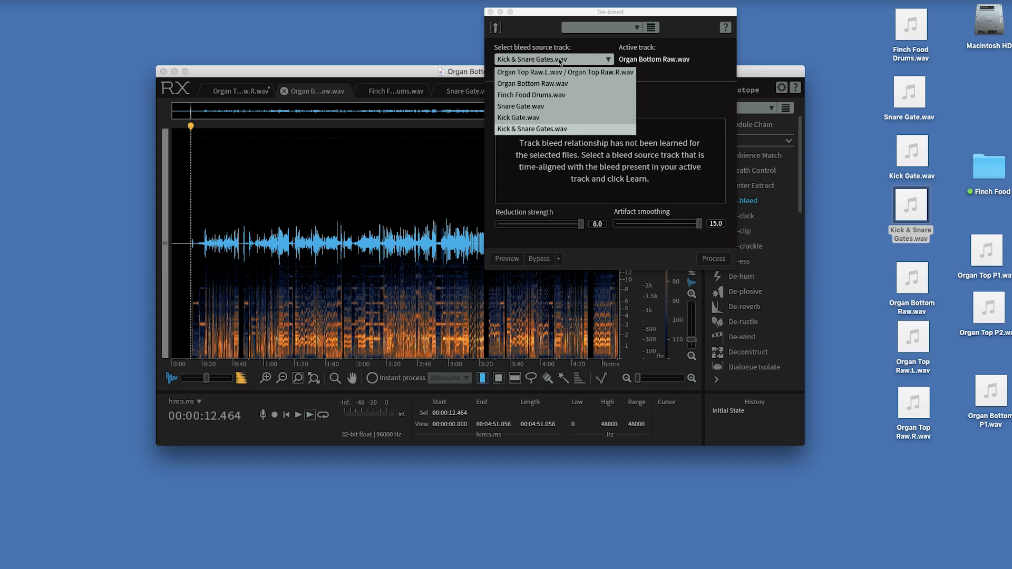
click(552, 130)
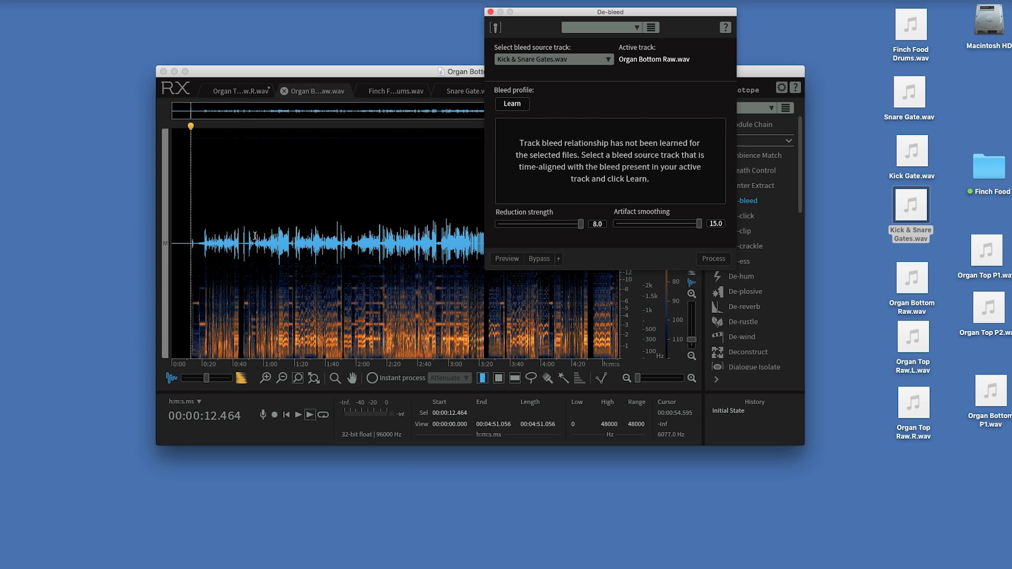
drag(242, 242, 253, 244)
click(509, 104)
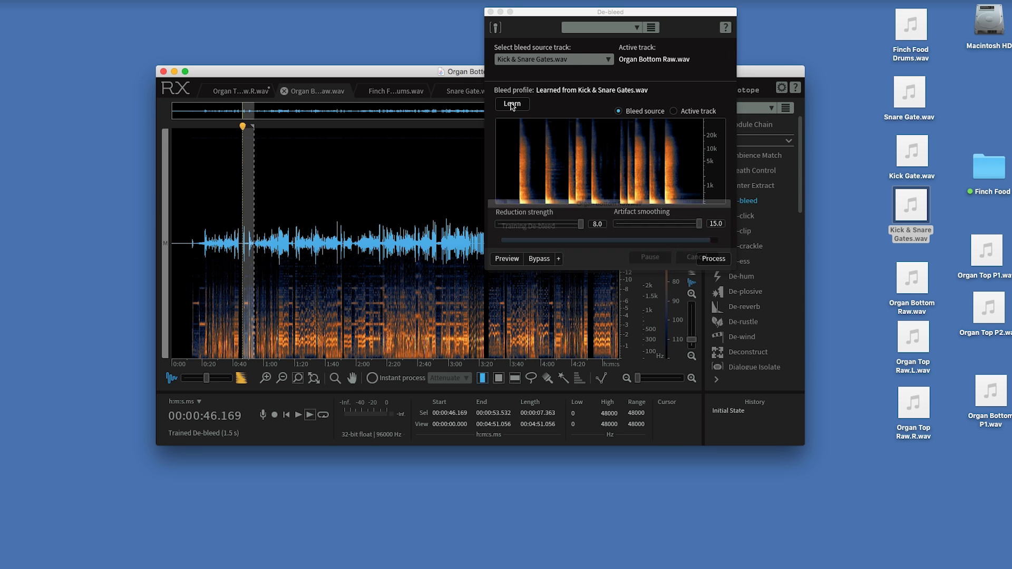
click(507, 259)
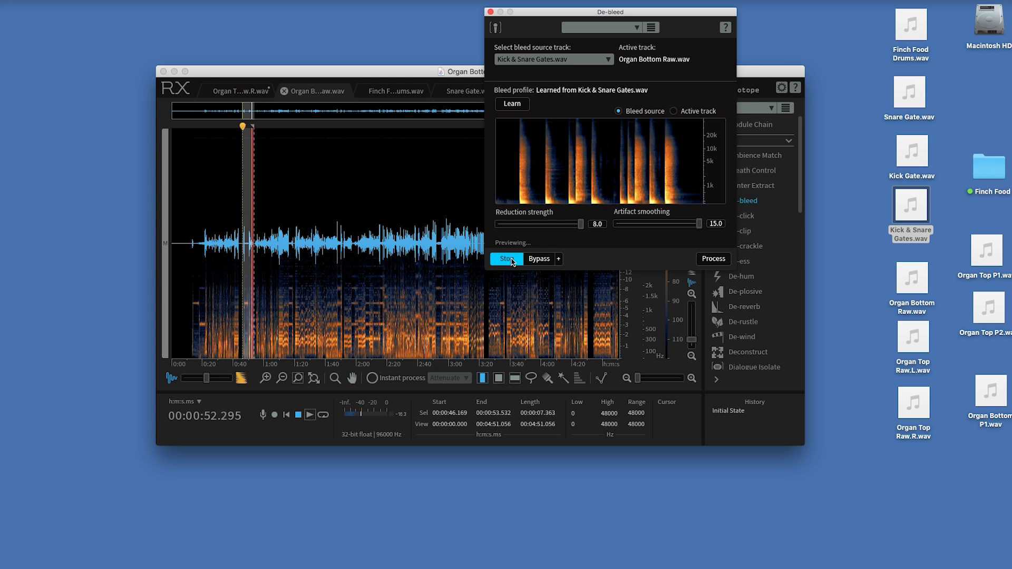
click(512, 262)
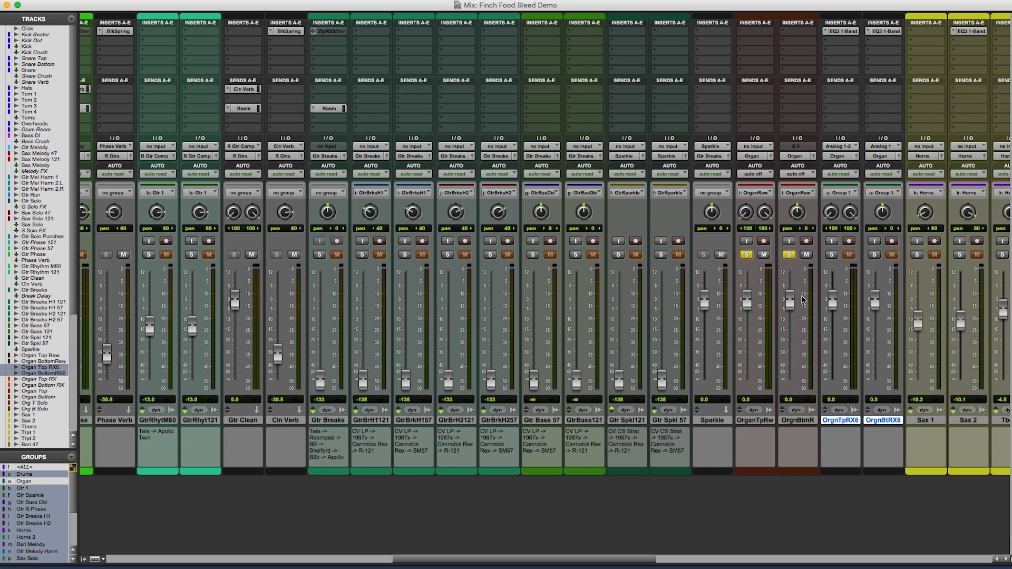
Switch to the Pro Tools mix and bypass the EQ3 1-Band inserts on the Organ Top RX6 and Organ Bottom RX6 tracks.
click(754, 420)
click(797, 420)
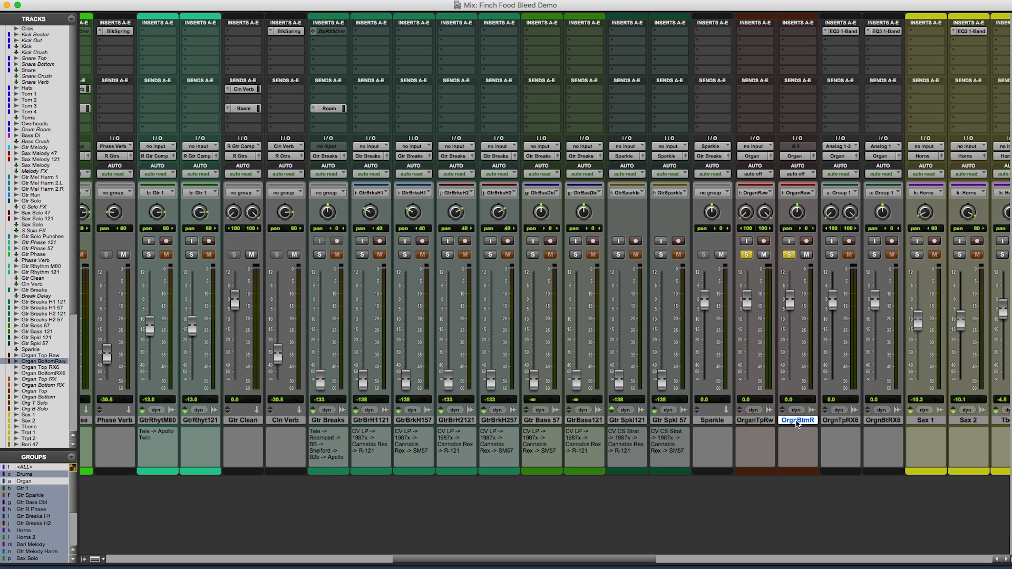
click(843, 420)
click(883, 420)
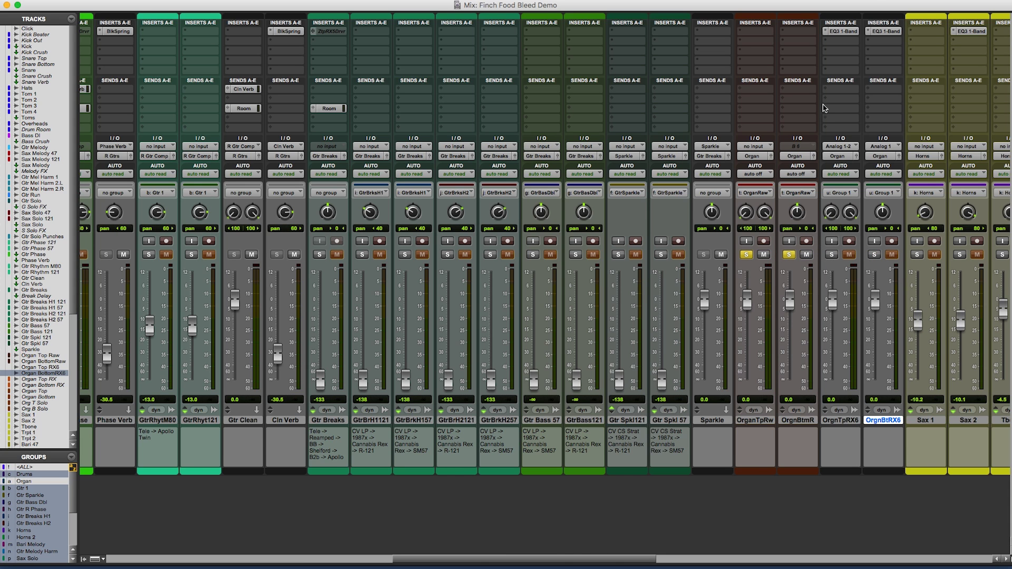
click(849, 32)
click(891, 32)
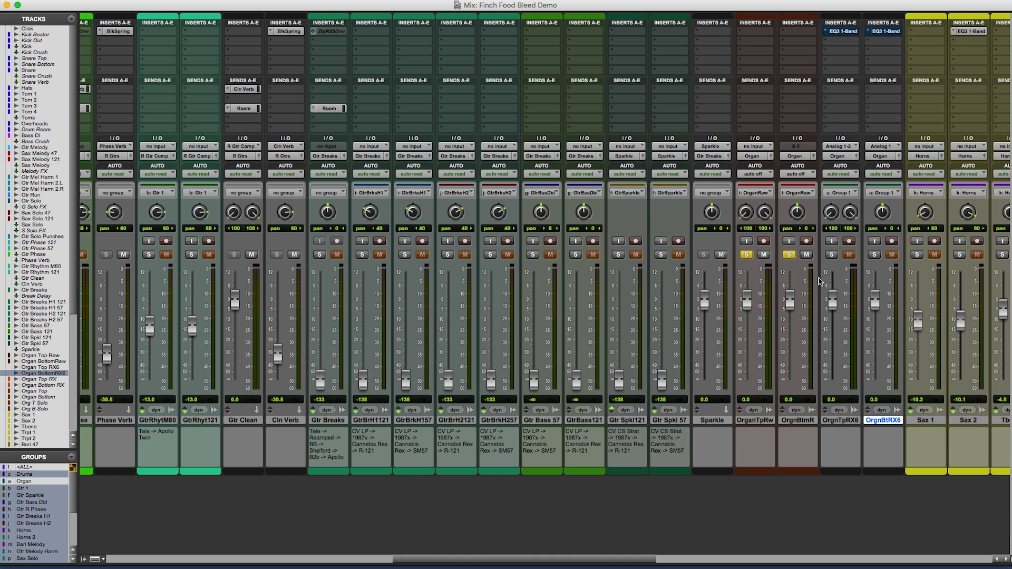
Play the soloed raw organ tracks and switch the solo to the two RX6 organ tracks for comparison.
key(space)
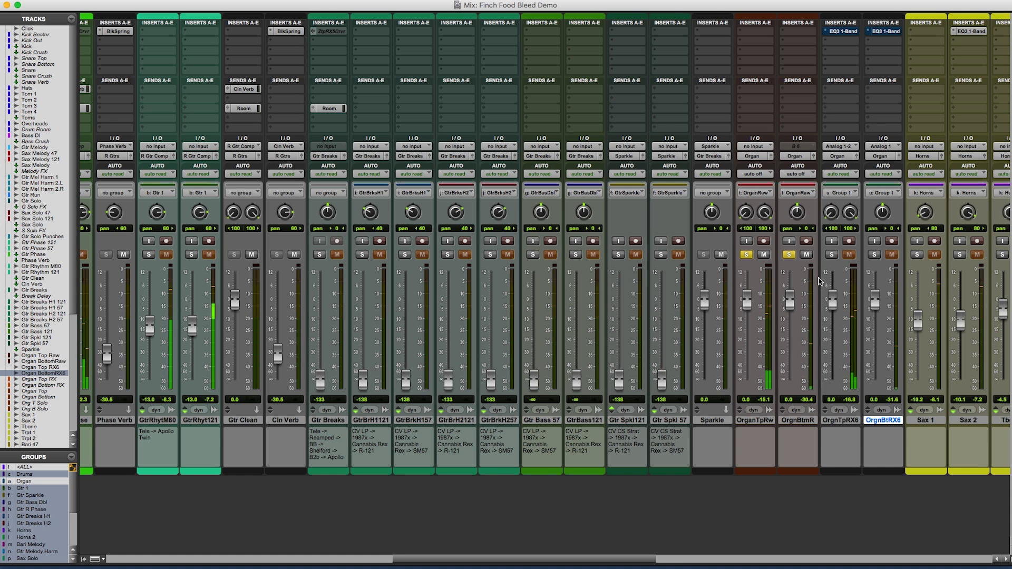
click(832, 256)
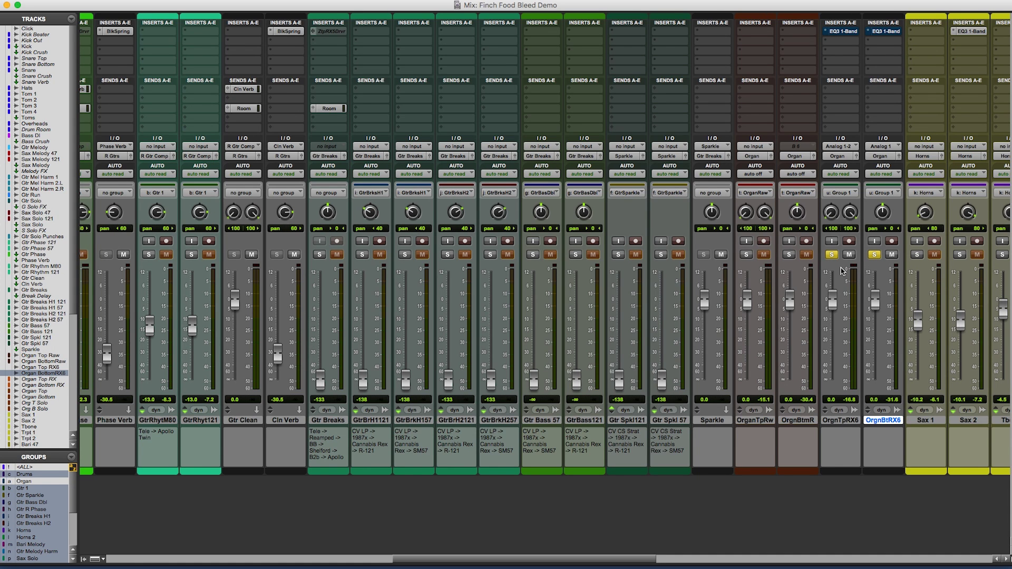
In the Edit window, play the soloed RX6 organ tracks from about 0:21 and from about 1:21.6.
key(super+equal)
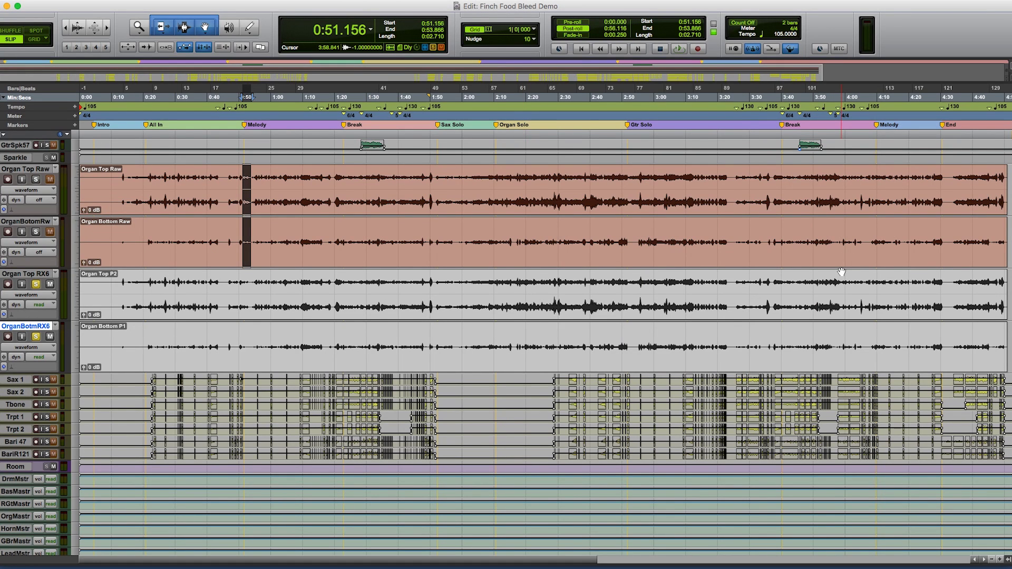
click(146, 173)
key(space)
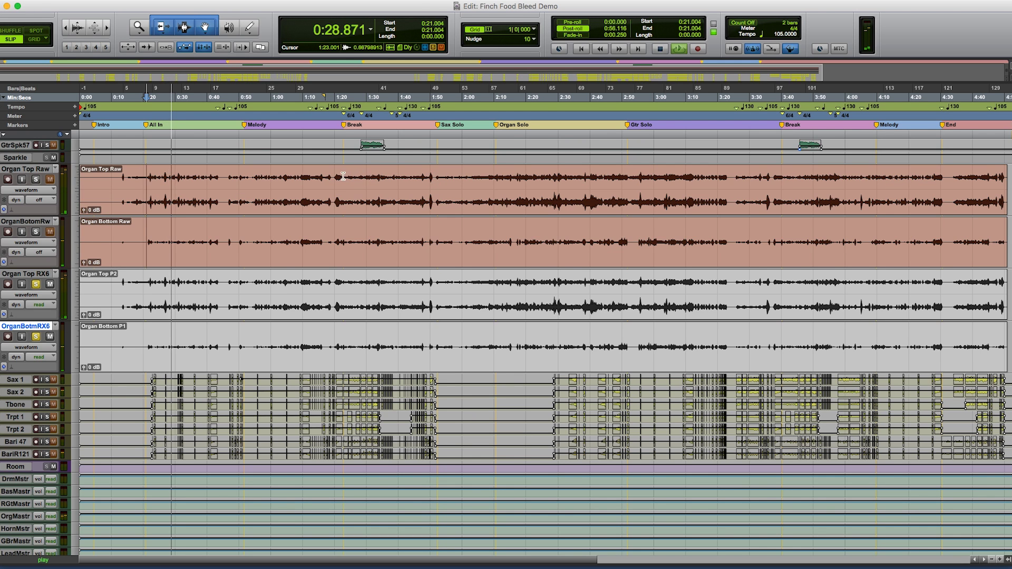
key(space)
click(340, 135)
key(space)
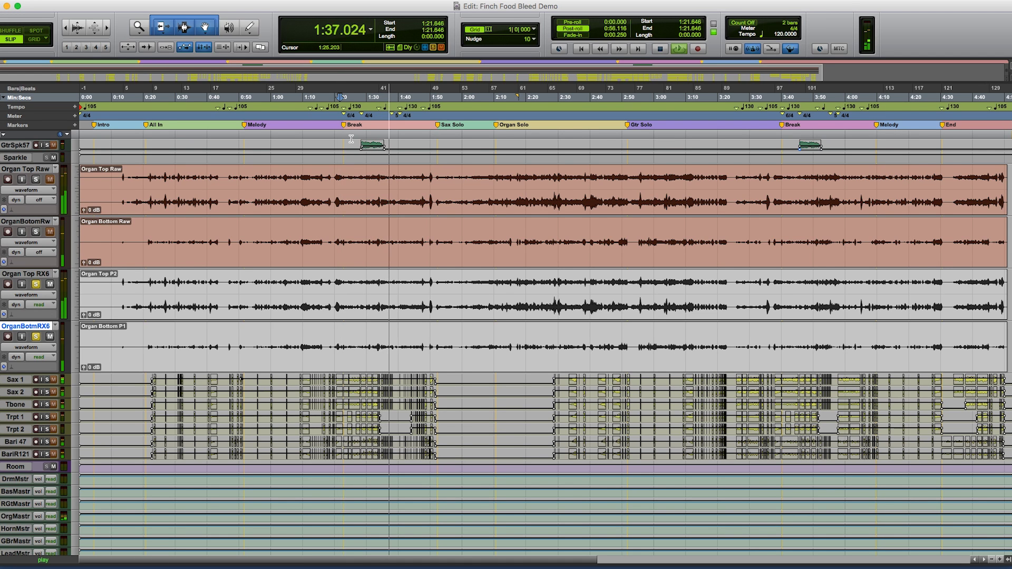
key(space)
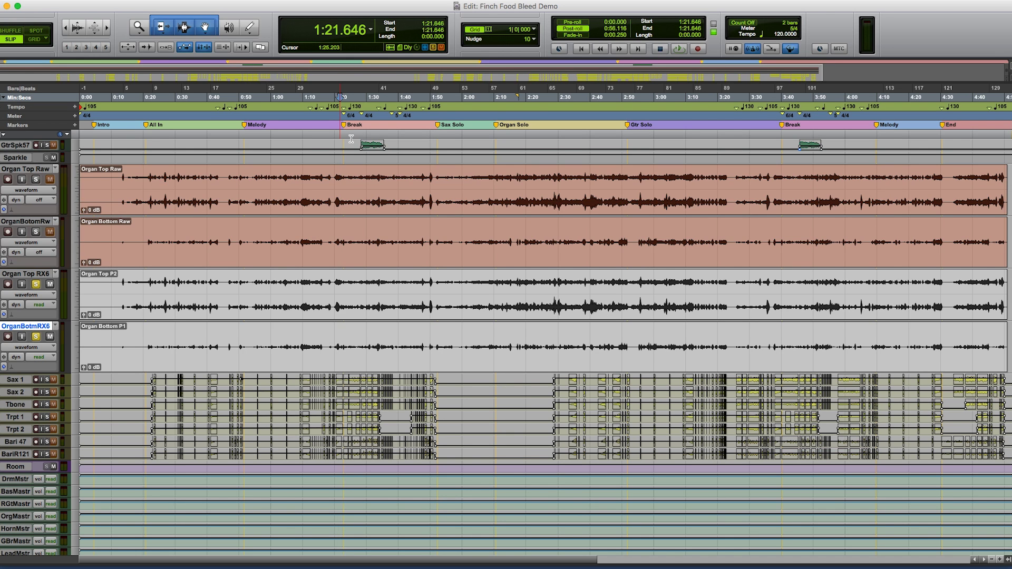
In the Mix window, hide the track list and take the high-pass EQs on Organ Top RX6 and Organ Bottom RX6 out of bypass.
key(super+equal)
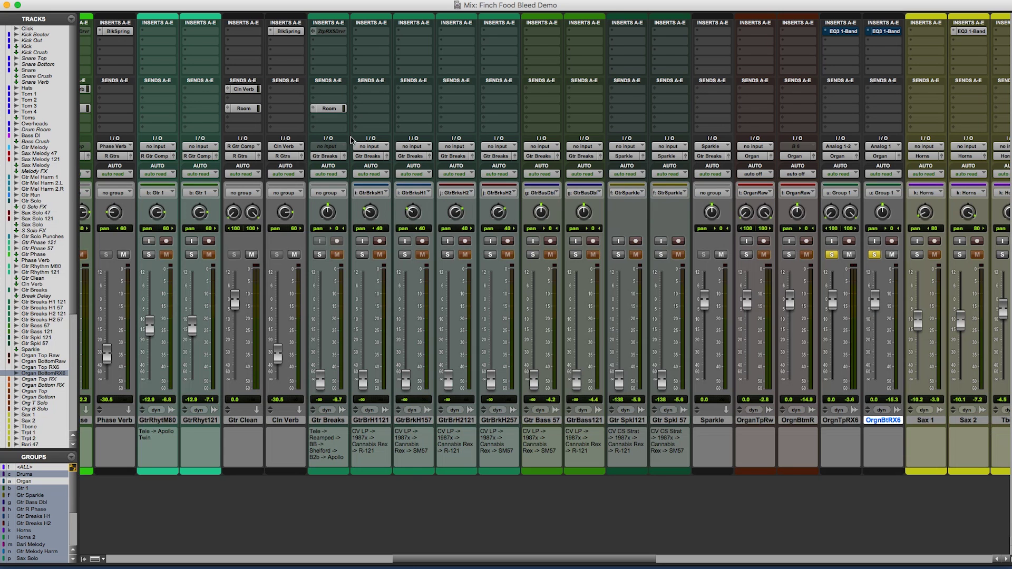
click(83, 560)
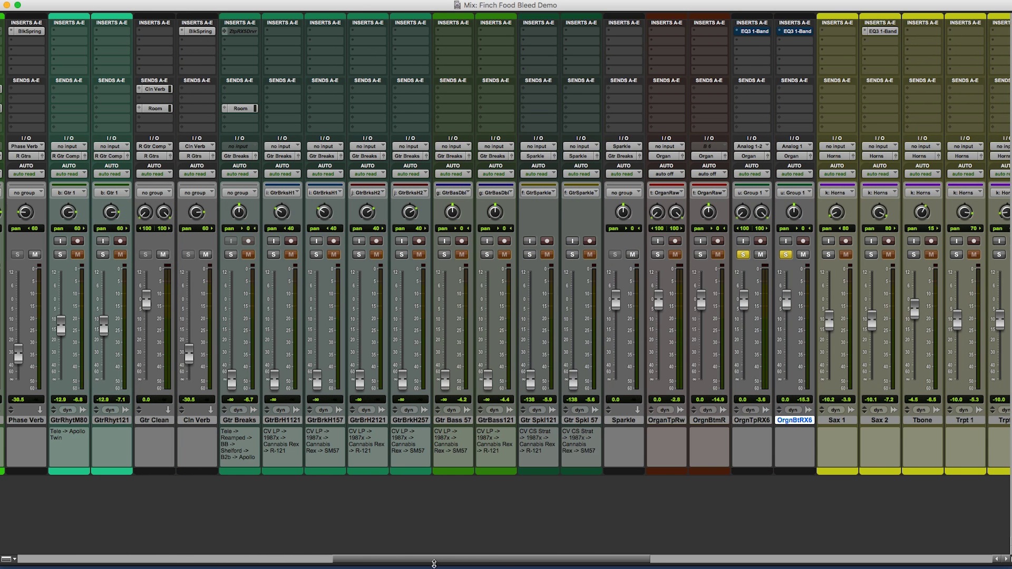
click(756, 32)
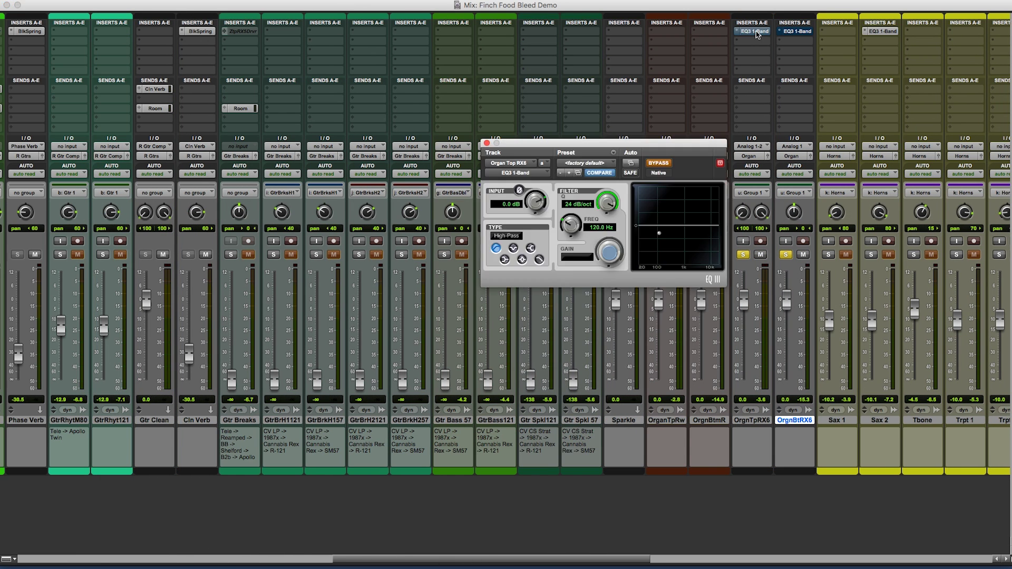
click(663, 164)
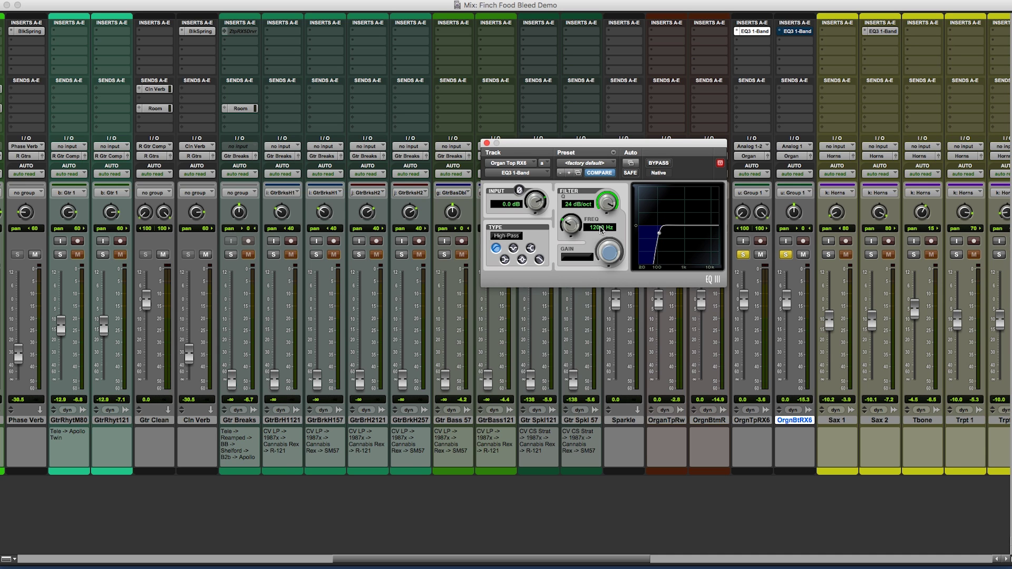
click(798, 31)
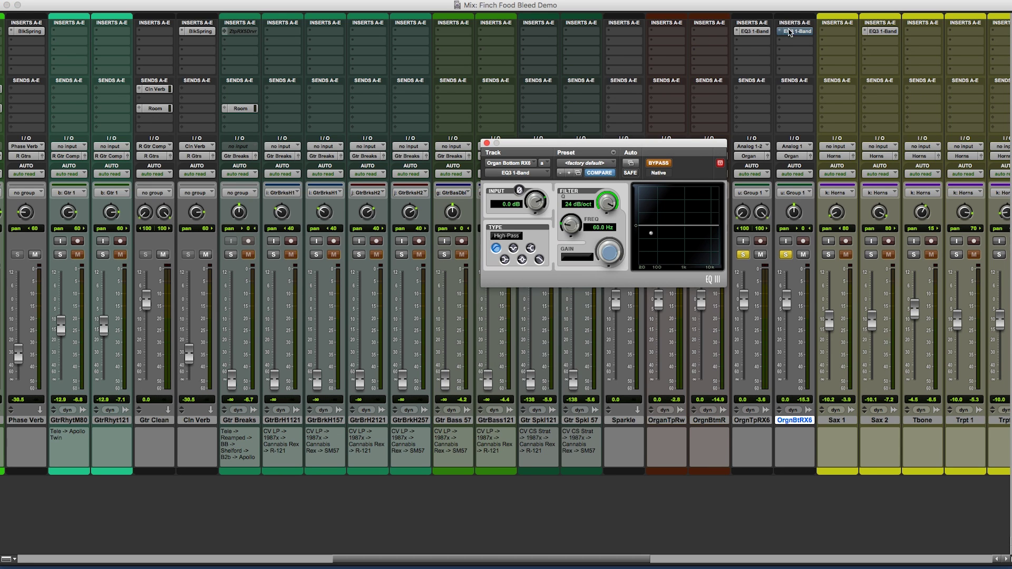
click(658, 163)
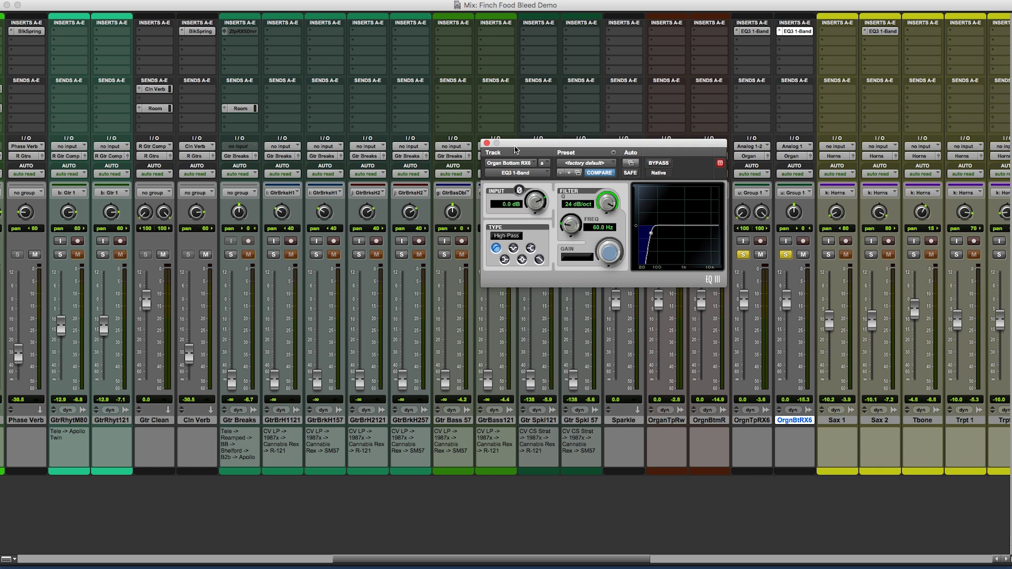
click(486, 144)
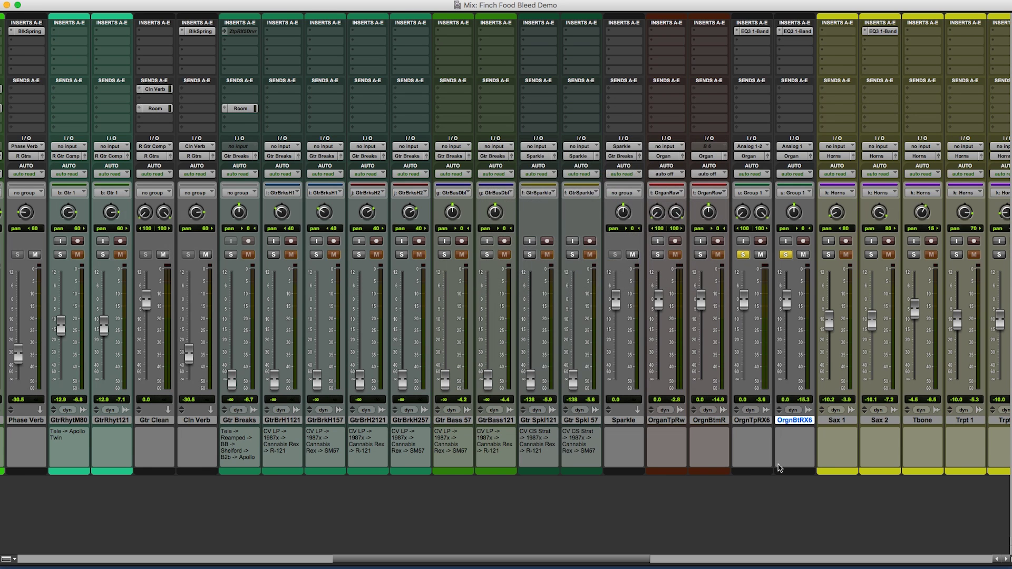
Select both RX6 organ tracks and compare their sound in playback with the EQ inserts bypassed and active.
shift+click(768, 420)
alt+super+click(752, 32)
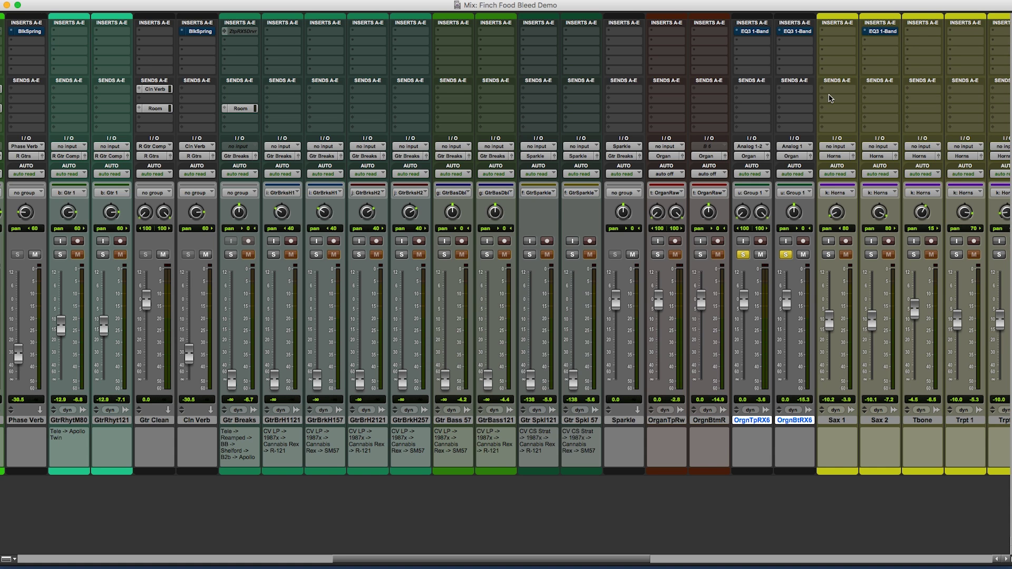
key(space)
alt+super+click(763, 33)
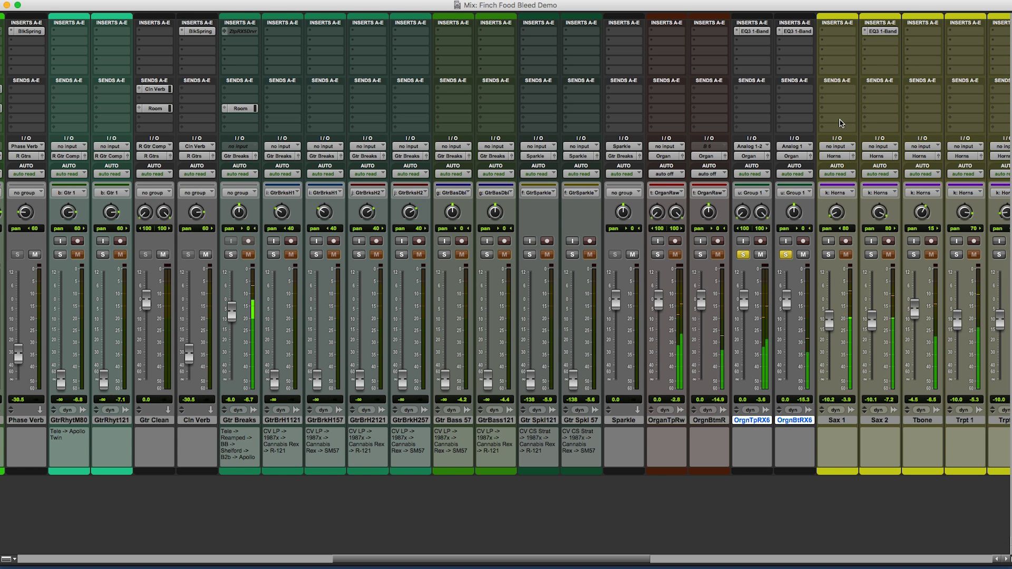
Compare the raw and RX6 organ tracks by toggling the solo between them, ending on the raw tracks.
click(658, 255)
click(658, 254)
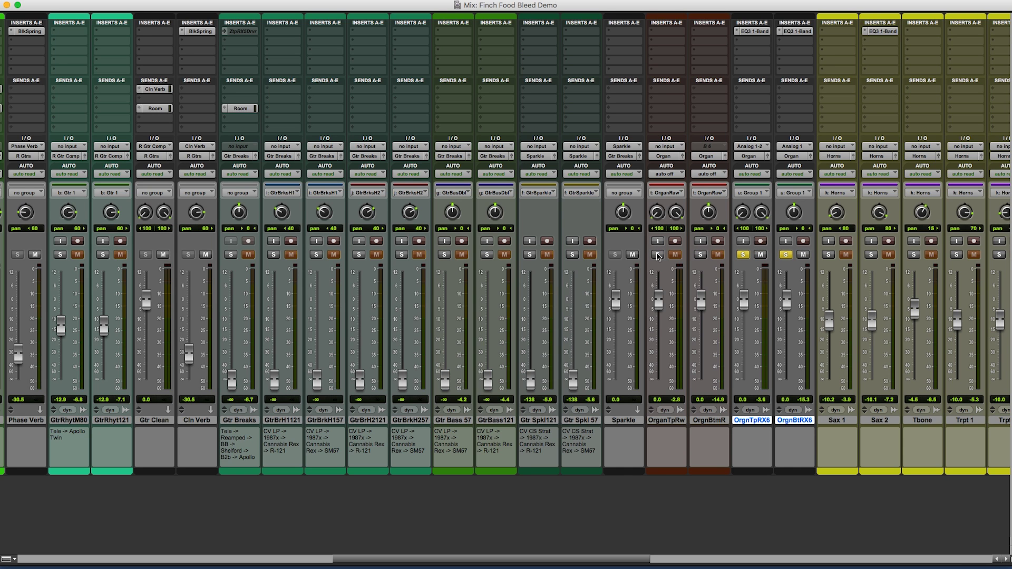
click(658, 255)
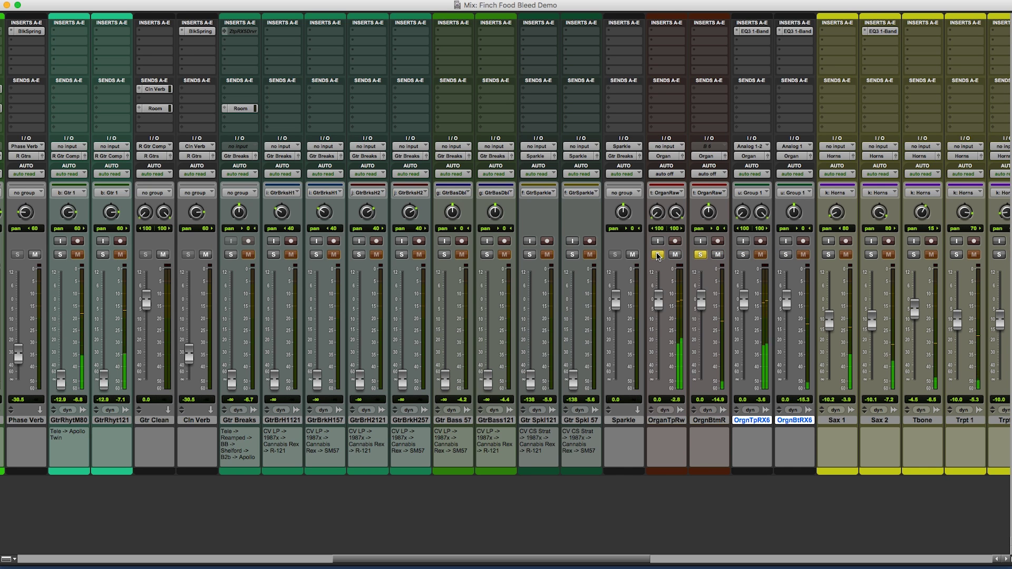